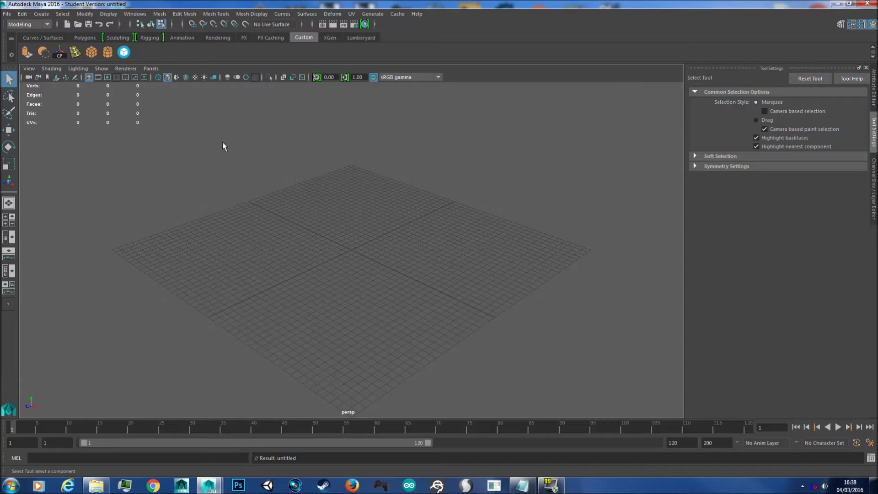
Create a polygon cube and scale it up uniformly to about 22.9 times its size.
{"action": "left_click", "coordinate": [41, 13]}
{"action": "mouse_move", "coordinate": [87, 47]}
{"action": "left_click", "coordinate": [166, 64]}
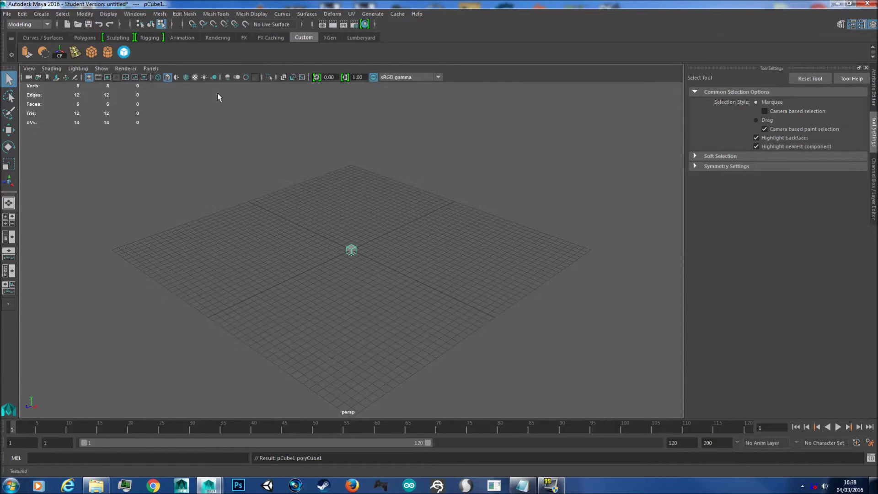
{"action": "key", "text": "r"}
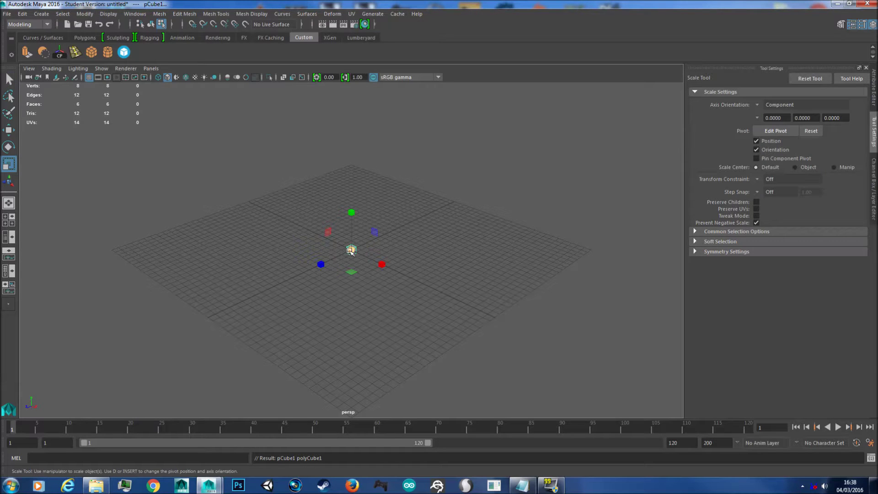
{"action": "left_click_drag", "start_coordinate": [352, 249], "coordinate": [478, 194]}
{"action": "left_click_drag", "start_coordinate": [413, 239], "coordinate": [384, 239], "text": "alt"}
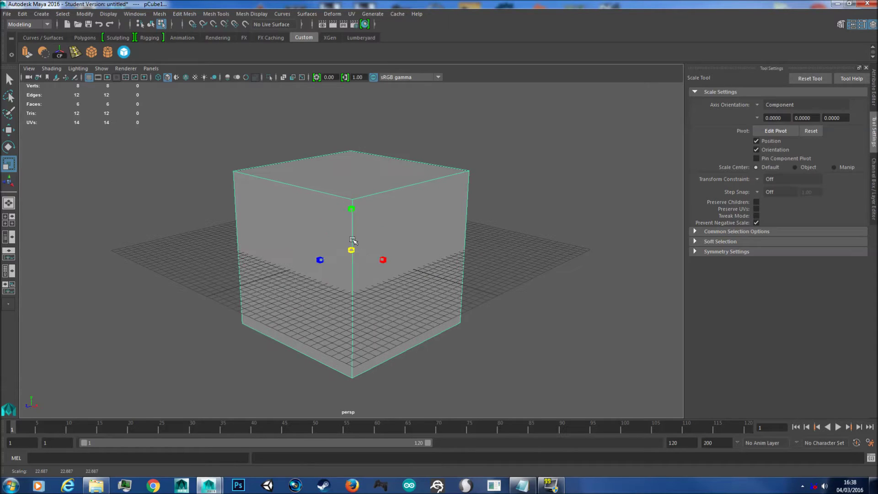
Stretch the cube along its Z depth and raise it so that its base sits near the grid.
{"action": "left_click_drag", "start_coordinate": [321, 260], "coordinate": [310, 270]}
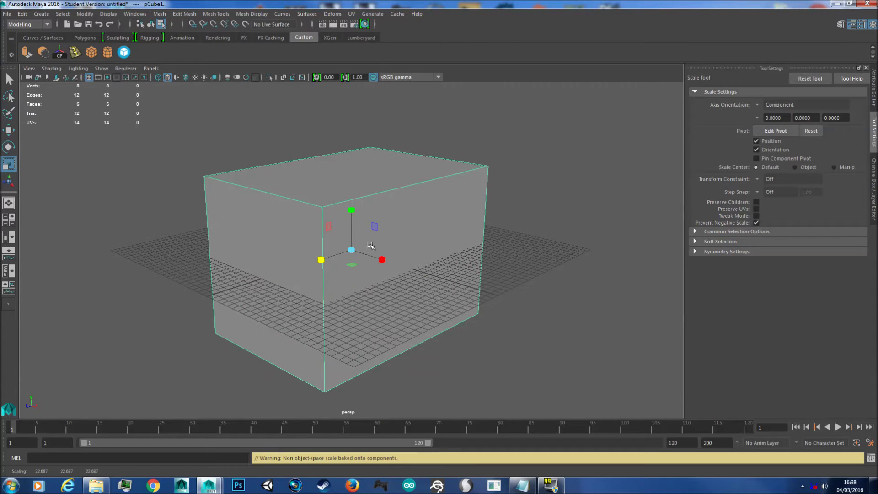
{"action": "left_click_drag", "start_coordinate": [352, 209], "coordinate": [378, 118]}
{"action": "key", "text": "w"}
{"action": "left_click_drag", "start_coordinate": [341, 177], "coordinate": [393, 208], "text": "alt"}
{"action": "key", "text": "r"}
{"action": "mouse_move", "coordinate": [399, 197]}
{"action": "left_mouse_down", "text": "alt"}
{"action": "mouse_move", "coordinate": [368, 190]}
{"action": "mouse_move", "coordinate": [395, 208]}
{"action": "left_mouse_up", "text": "alt"}
{"action": "left_click_drag", "start_coordinate": [380, 216], "coordinate": [428, 219], "text": "alt"}
{"action": "left_click_drag", "start_coordinate": [360, 163], "coordinate": [361, 165]}
{"action": "left_click_drag", "start_coordinate": [397, 136], "coordinate": [403, 178], "text": "alt"}
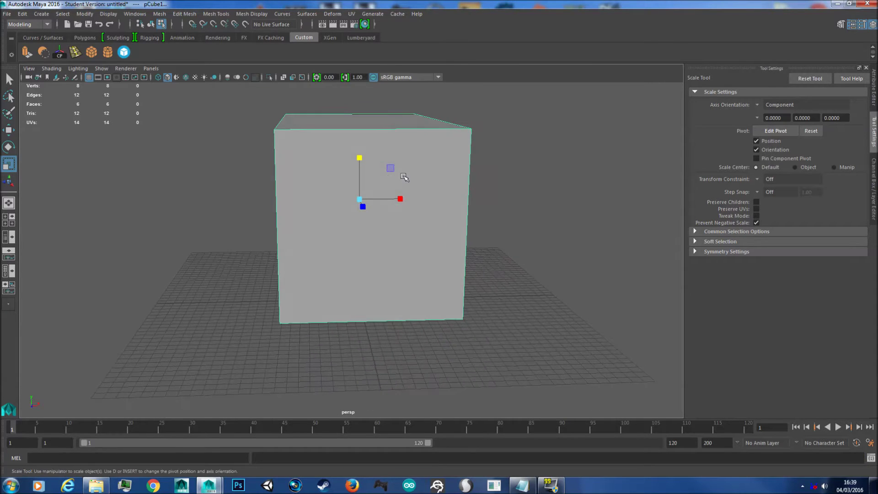
Extrude the cube's top face slightly upward, with a Local Translate Z of about 0.3.
{"action": "right_click_drag", "start_coordinate": [433, 175], "coordinate": [432, 200]}
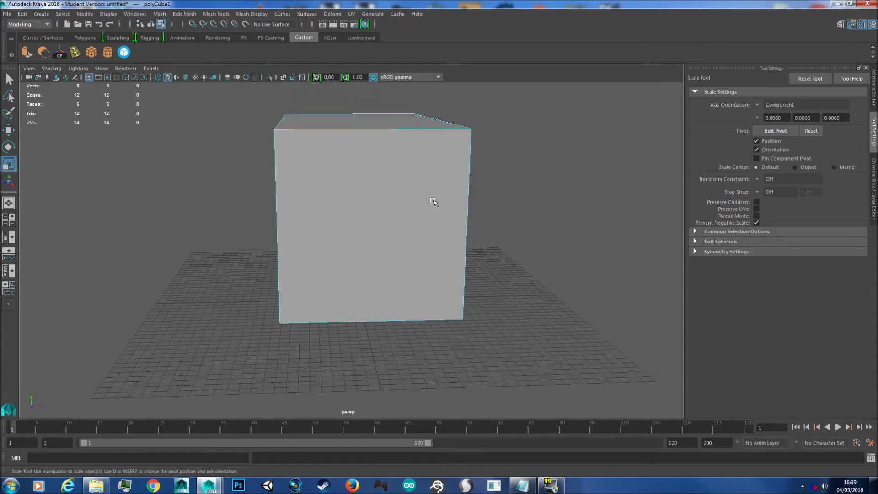
{"action": "left_click", "coordinate": [386, 123]}
{"action": "left_click_drag", "start_coordinate": [388, 128], "coordinate": [416, 173], "text": "alt"}
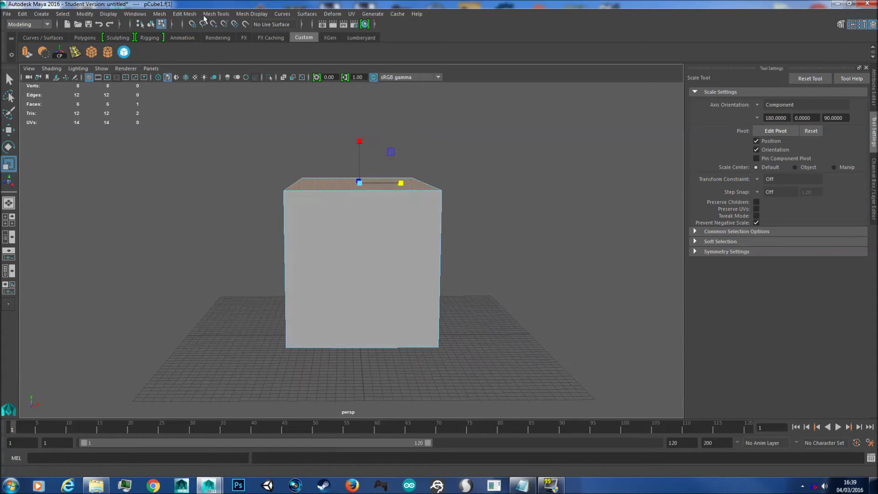
{"action": "left_click", "coordinate": [185, 13]}
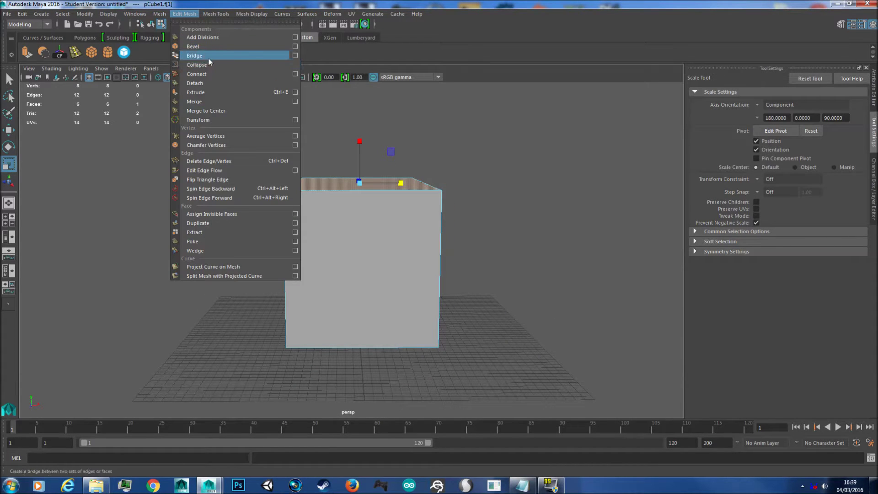
{"action": "left_click", "coordinate": [259, 93]}
{"action": "left_click", "coordinate": [360, 148]}
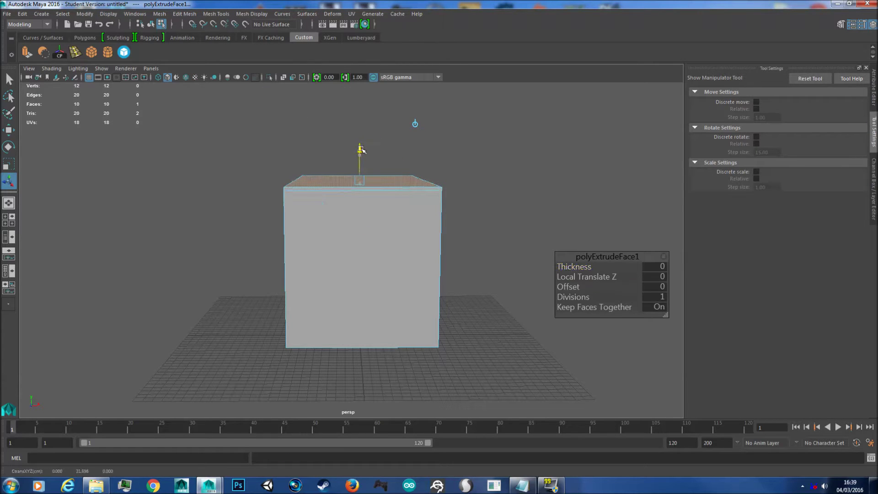
{"action": "left_click_drag", "start_coordinate": [361, 148], "coordinate": [361, 145]}
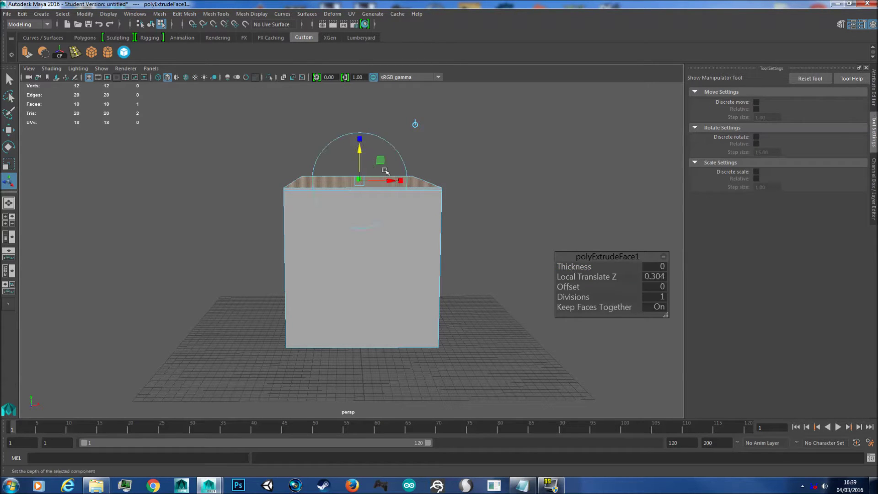
Insert one edge loop through the middle of the block, using the multiple edge loops setting with the number set to 1.
{"action": "right_click_drag", "start_coordinate": [395, 270], "coordinate": [441, 210]}
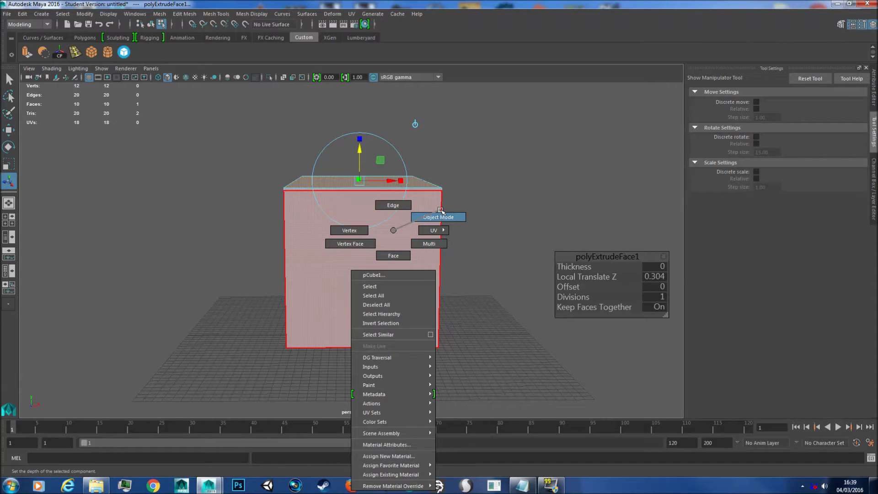
{"action": "right_click_drag", "start_coordinate": [441, 211], "coordinate": [440, 210]}
{"action": "left_click", "coordinate": [486, 188]}
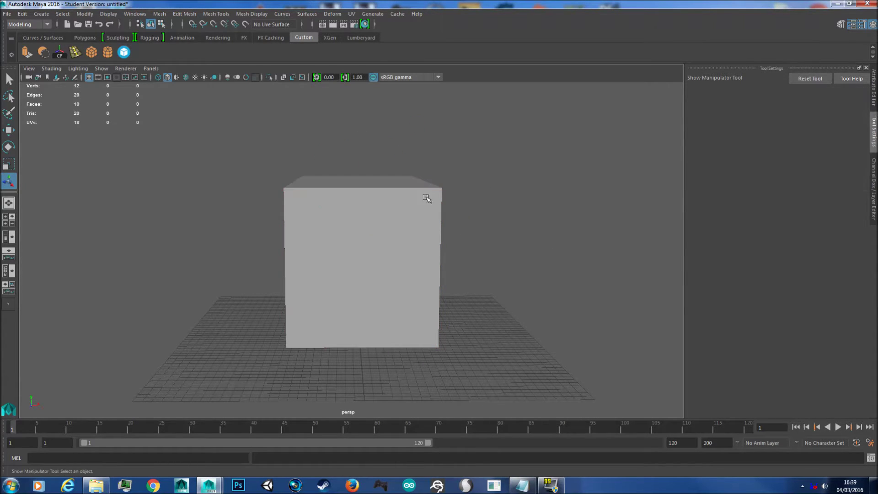
{"action": "left_click", "coordinate": [367, 220]}
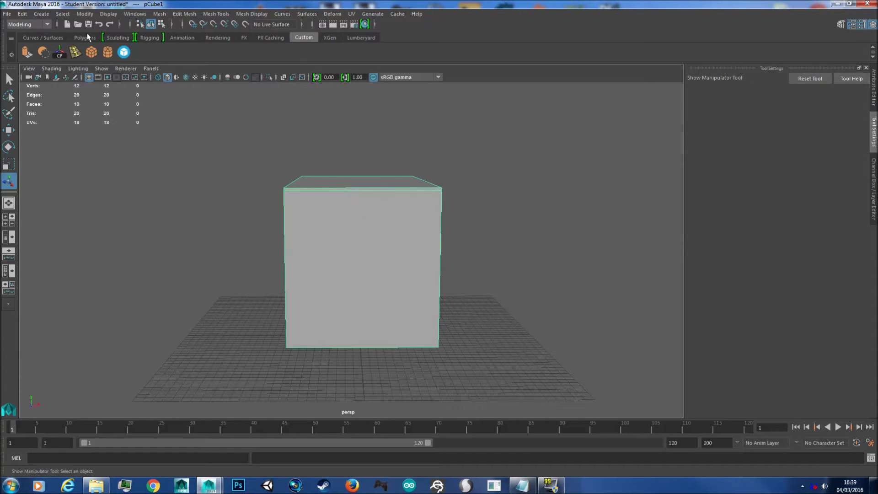
{"action": "left_click", "coordinate": [216, 15]}
{"action": "left_click", "coordinate": [238, 83]}
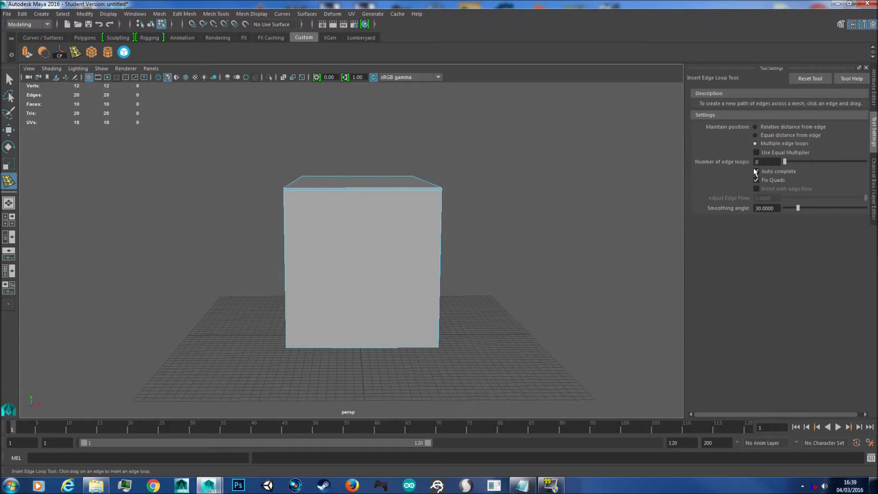
{"action": "type", "text": "1"}
{"action": "key", "text": "Tab"}
{"action": "left_click_drag", "start_coordinate": [374, 188], "coordinate": [373, 188]}
{"action": "left_click", "coordinate": [386, 190]}
{"action": "scroll", "coordinate": [379, 178], "scroll_direction": "up", "scroll_amount": 3}
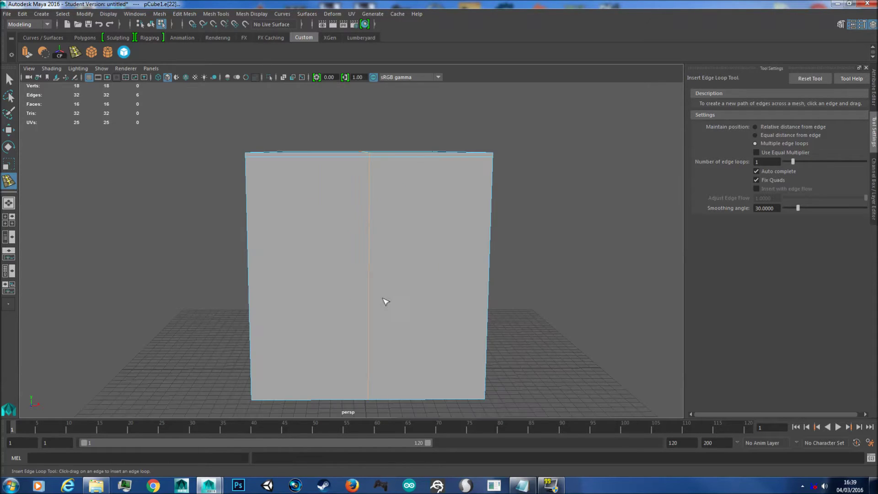
{"action": "scroll", "coordinate": [372, 221], "scroll_direction": "down", "scroll_amount": 2}
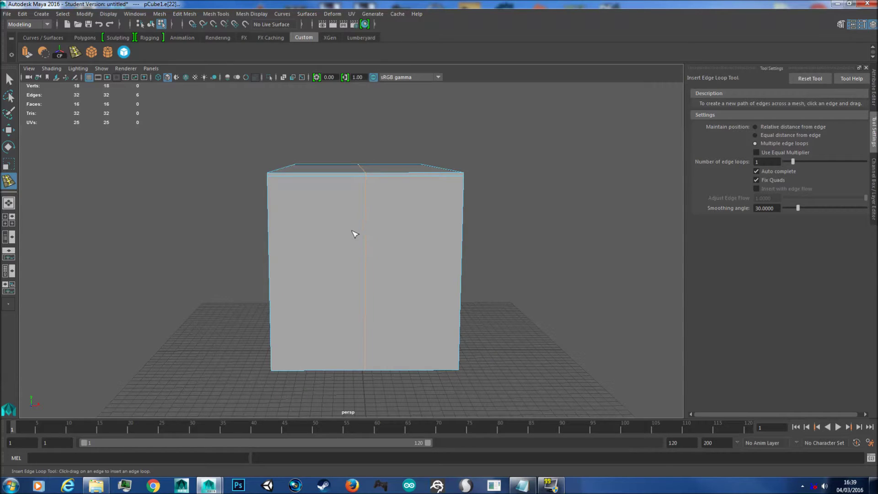
Move the centre edge of the top face straight up to form a pitched roof ridge.
{"action": "right_click", "coordinate": [351, 231]}
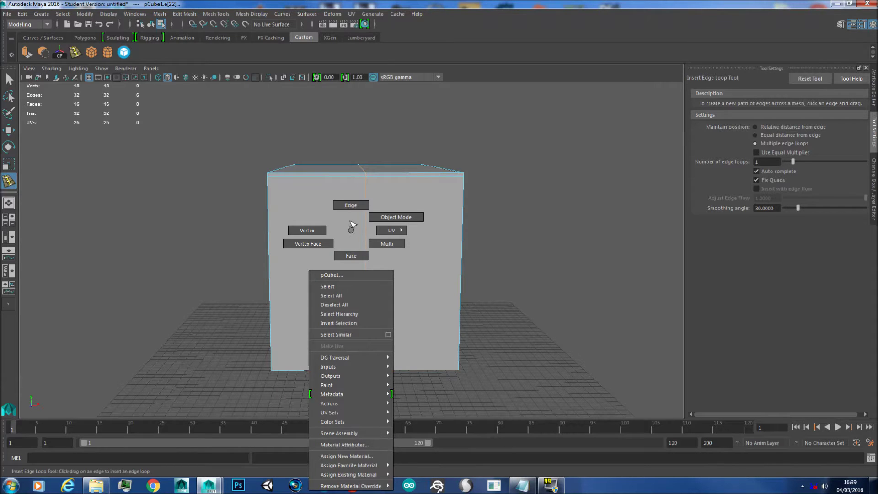
{"action": "right_click_drag", "start_coordinate": [351, 223], "coordinate": [361, 161]}
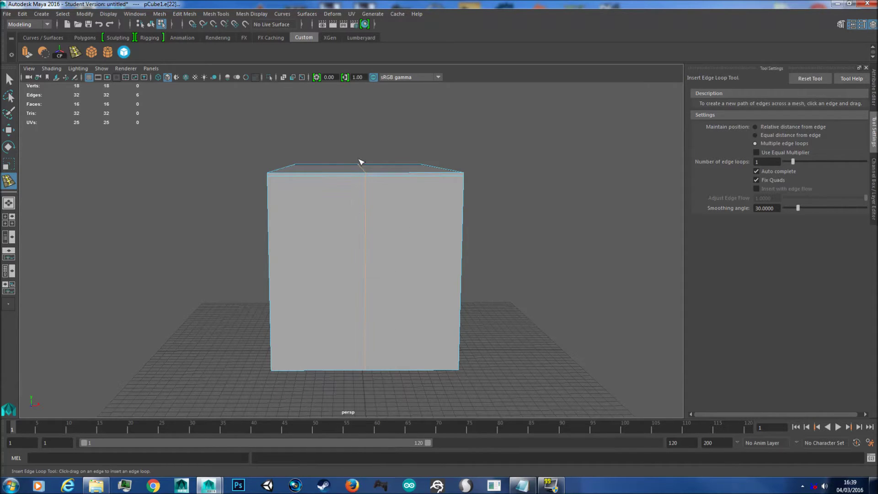
{"action": "key", "text": "w"}
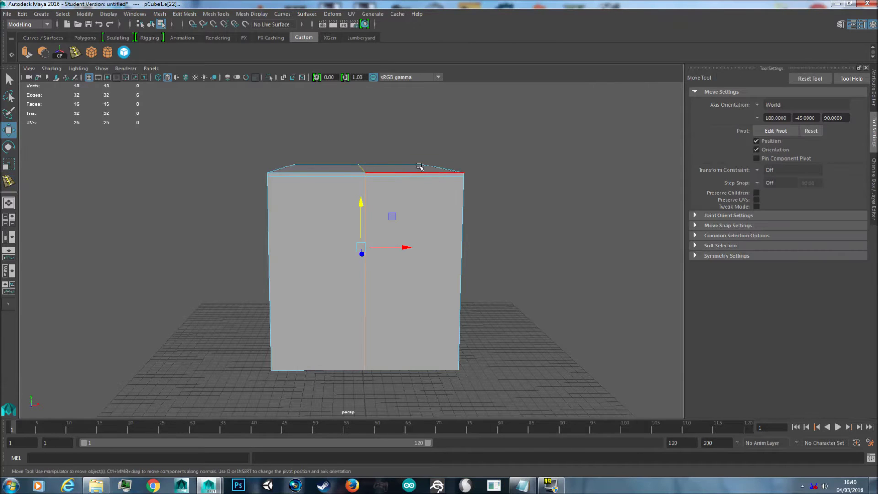
{"action": "left_click_drag", "start_coordinate": [416, 156], "coordinate": [389, 163], "text": "alt"}
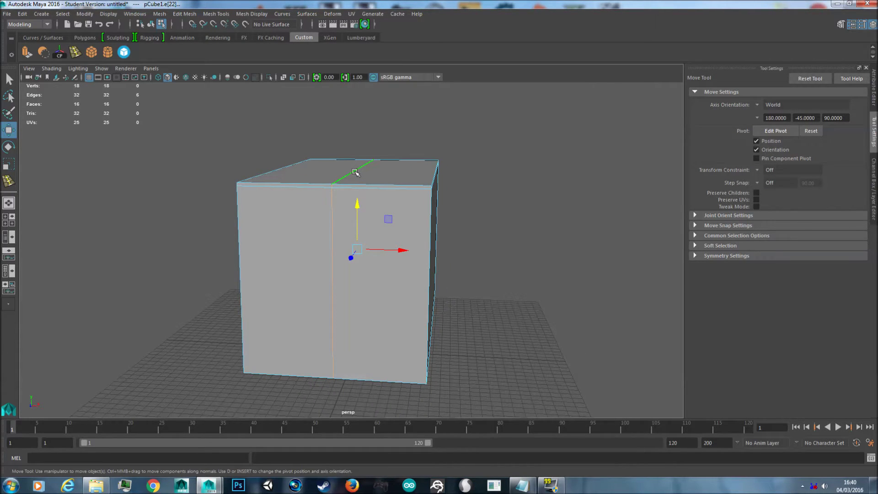
{"action": "left_click", "coordinate": [355, 172]}
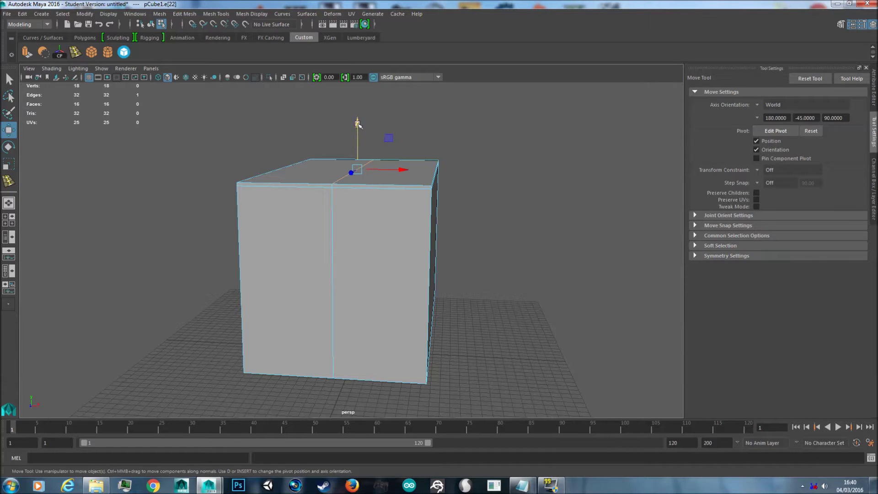
{"action": "left_click_drag", "start_coordinate": [358, 124], "coordinate": [367, 39]}
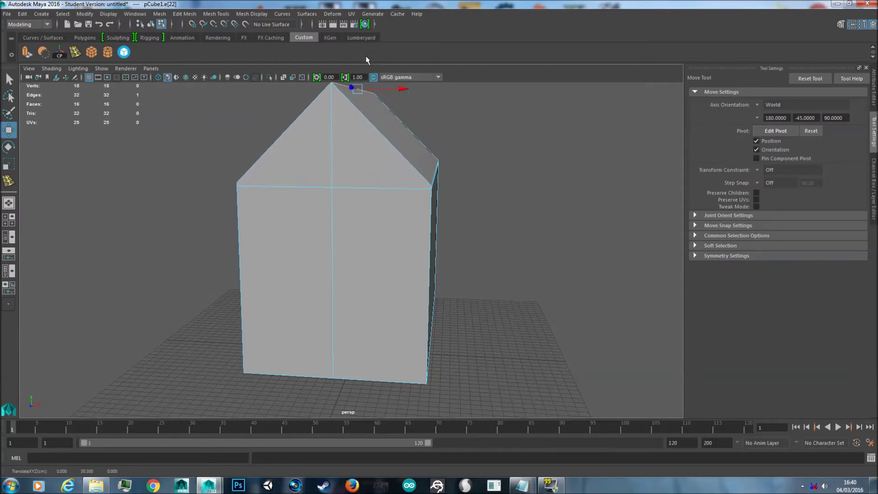
{"action": "left_click_drag", "start_coordinate": [387, 202], "coordinate": [410, 215], "text": "alt"}
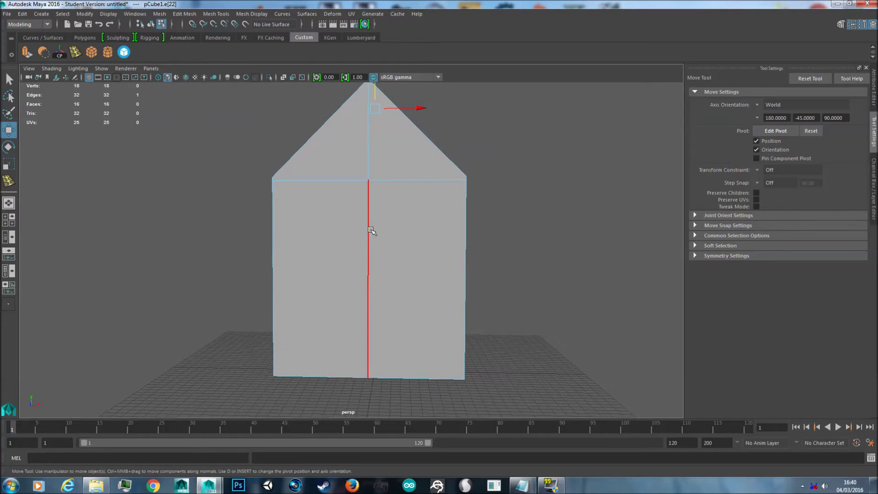
Using relative distance from edge, insert two vertical edge loops in the gable wall's left half and a horizontal one about halfway up the wall.
{"action": "right_click_drag", "start_coordinate": [367, 231], "coordinate": [439, 202]}
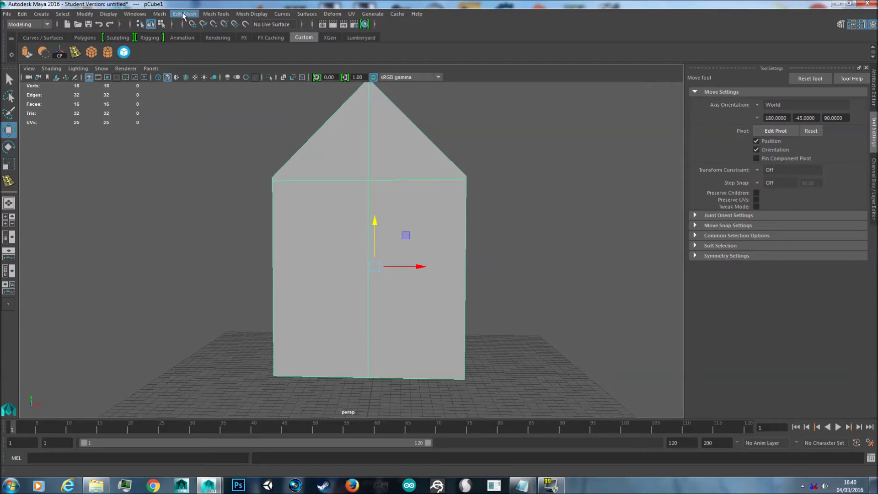
{"action": "left_click", "coordinate": [204, 14]}
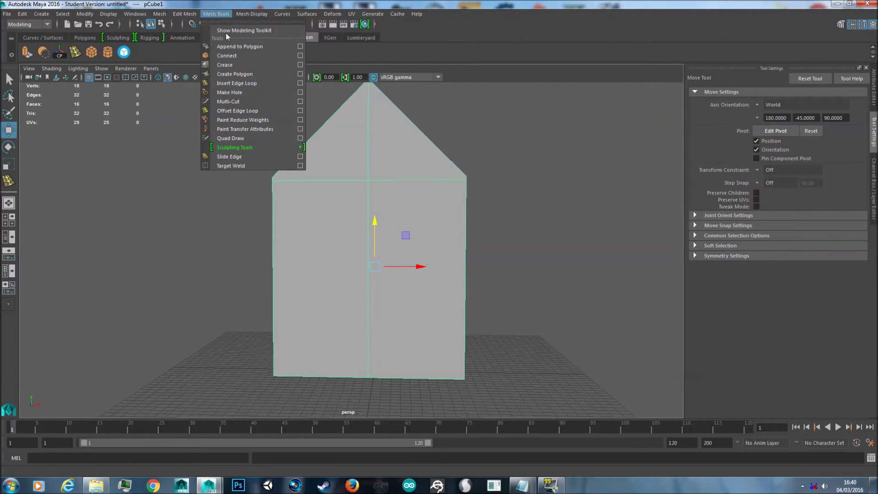
{"action": "left_click", "coordinate": [239, 84]}
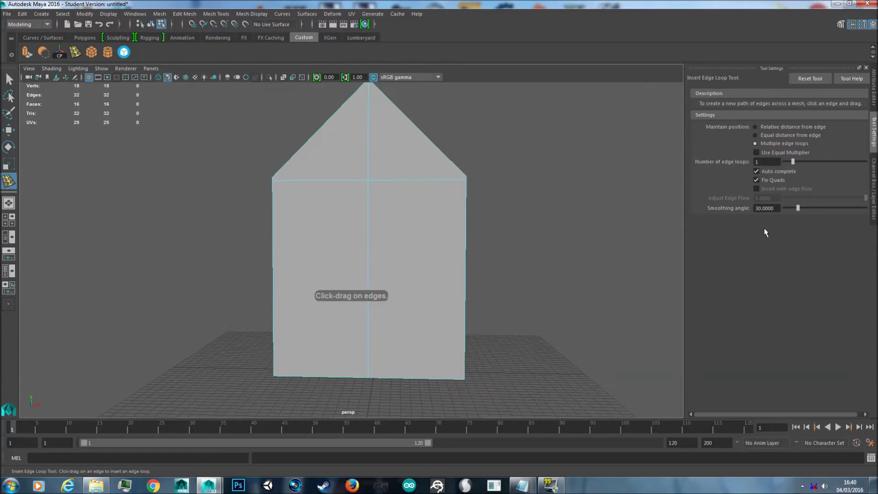
{"action": "left_click", "coordinate": [797, 128]}
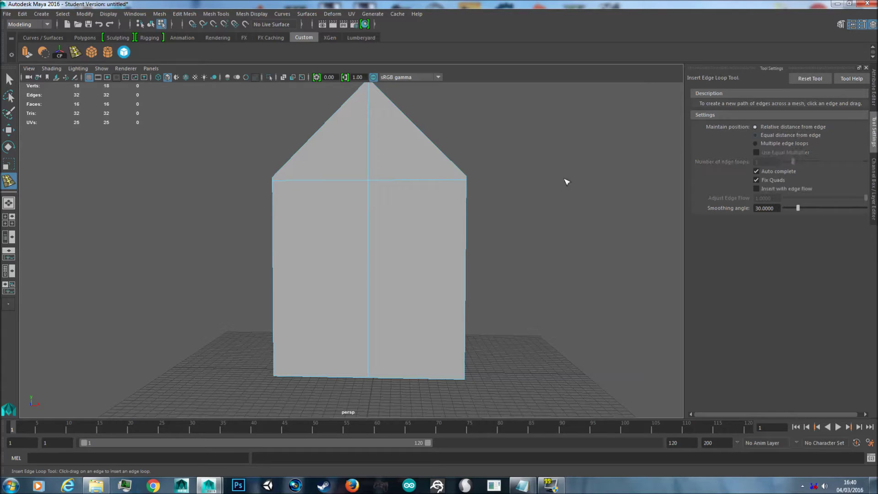
{"action": "left_click", "coordinate": [288, 185]}
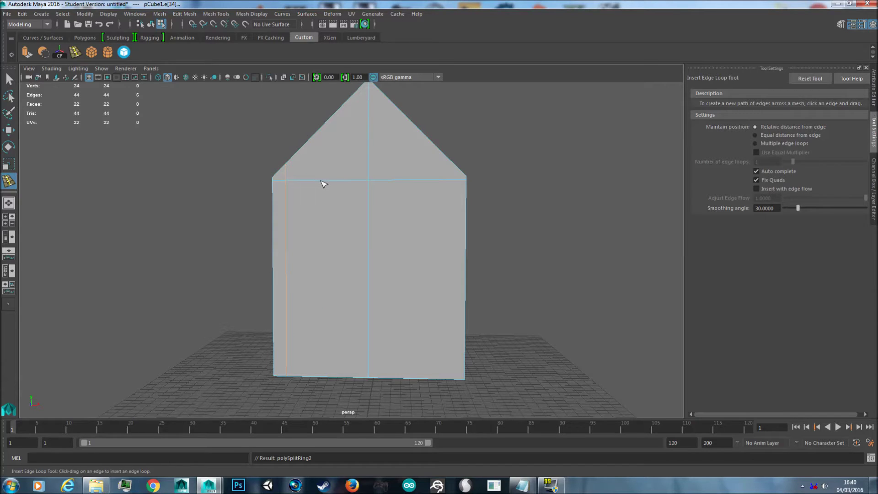
{"action": "left_click_drag", "start_coordinate": [324, 183], "coordinate": [326, 183]}
{"action": "left_click", "coordinate": [328, 185]}
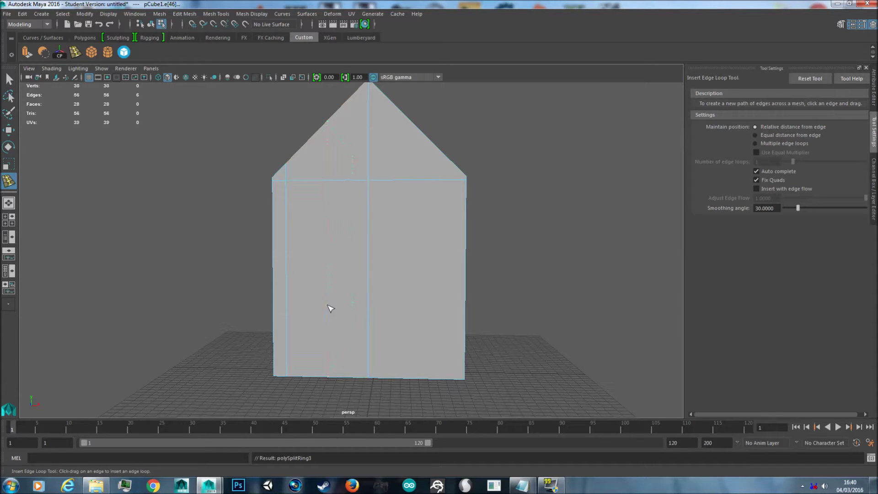
{"action": "left_click_drag", "start_coordinate": [330, 307], "coordinate": [330, 296]}
{"action": "left_click", "coordinate": [330, 287]}
{"action": "left_click_drag", "start_coordinate": [307, 182], "coordinate": [333, 200]}
{"action": "key", "text": "ctrl+z"}
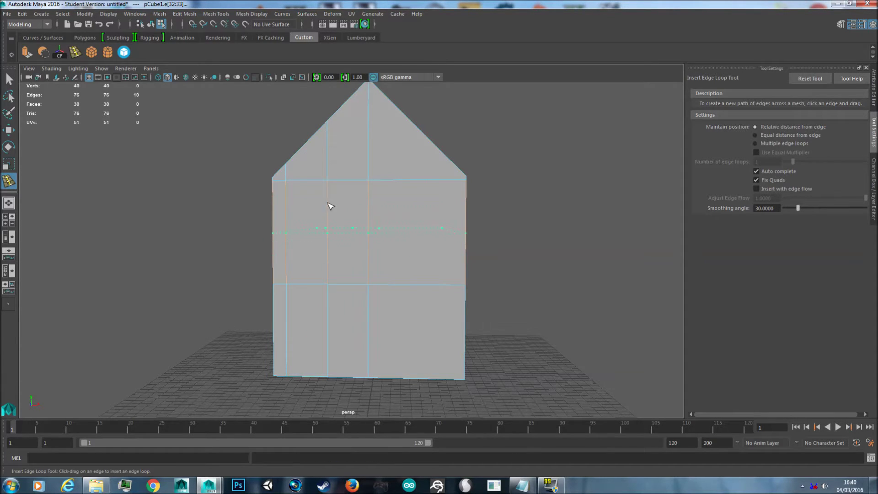
{"action": "left_click_drag", "start_coordinate": [330, 224], "coordinate": [329, 236]}
{"action": "key", "text": "ctrl+z"}
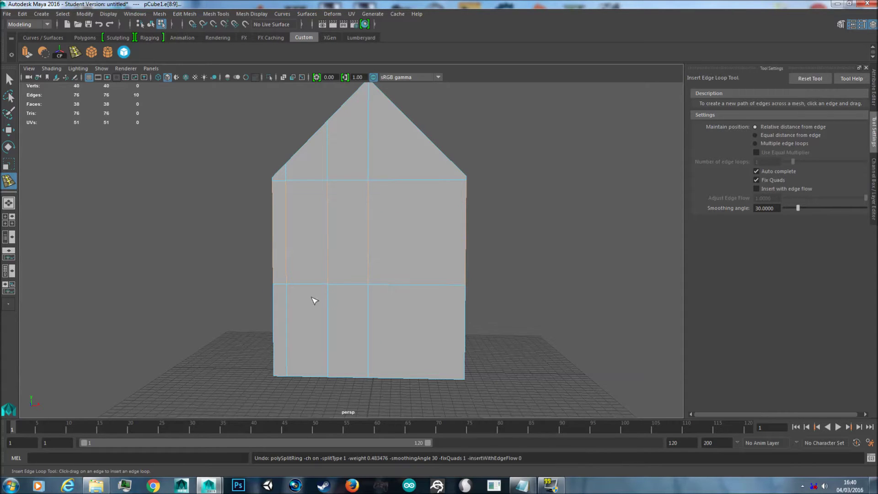
Extrude the door face at the lower left of the gable wall inward, with a Local Translate Z of -0.44.
{"action": "scroll", "coordinate": [337, 304], "scroll_direction": "up", "scroll_amount": 2}
{"action": "middle_click_drag", "start_coordinate": [327, 314], "coordinate": [406, 225], "text": "alt"}
{"action": "scroll", "coordinate": [404, 246], "scroll_direction": "up", "scroll_amount": 4}
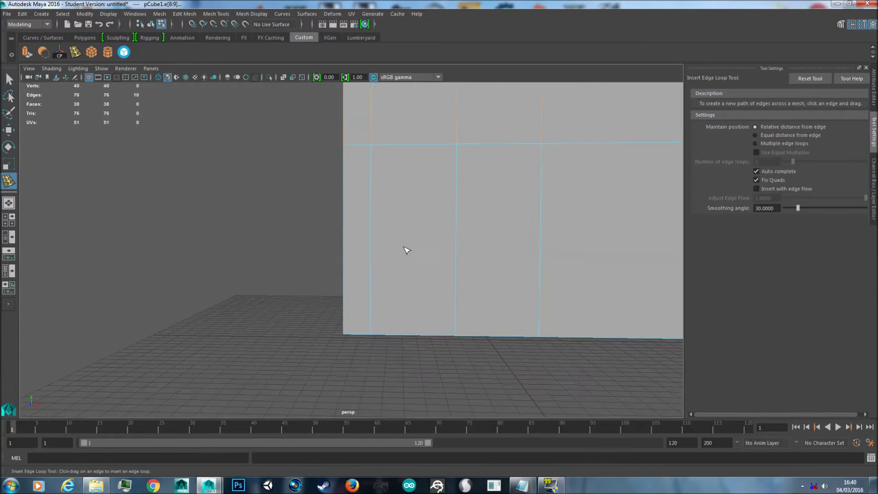
{"action": "left_click_drag", "start_coordinate": [450, 248], "coordinate": [404, 251], "text": "alt"}
{"action": "scroll", "coordinate": [404, 251], "scroll_direction": "down", "scroll_amount": 3}
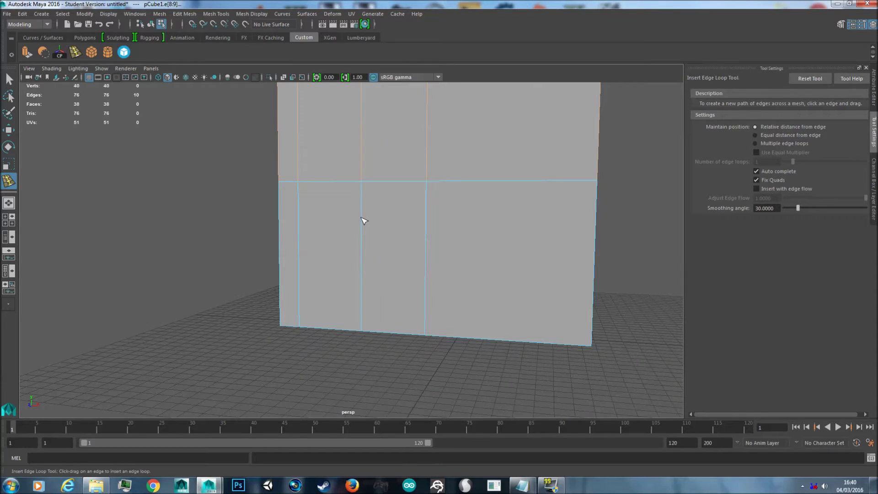
{"action": "right_click_drag", "start_coordinate": [361, 217], "coordinate": [366, 245]}
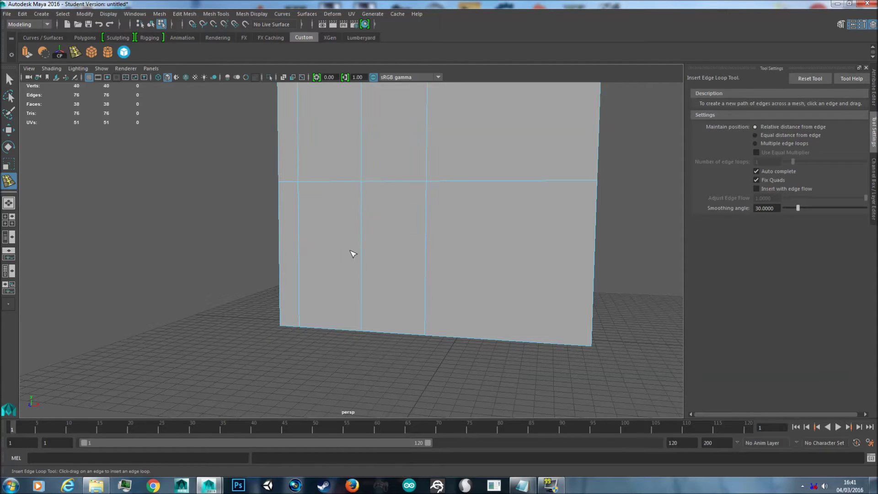
{"action": "key", "text": "w"}
{"action": "left_click", "coordinate": [337, 246]}
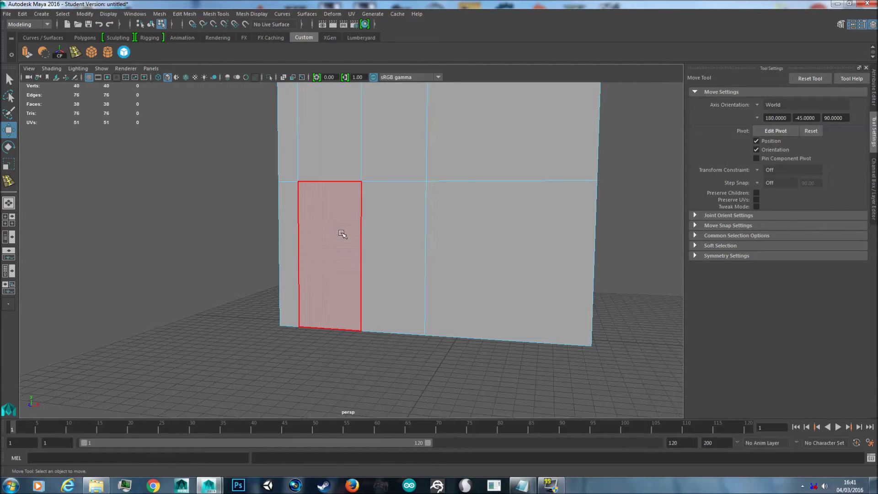
{"action": "left_click", "coordinate": [343, 234]}
{"action": "scroll", "coordinate": [403, 247], "scroll_direction": "up", "scroll_amount": 3}
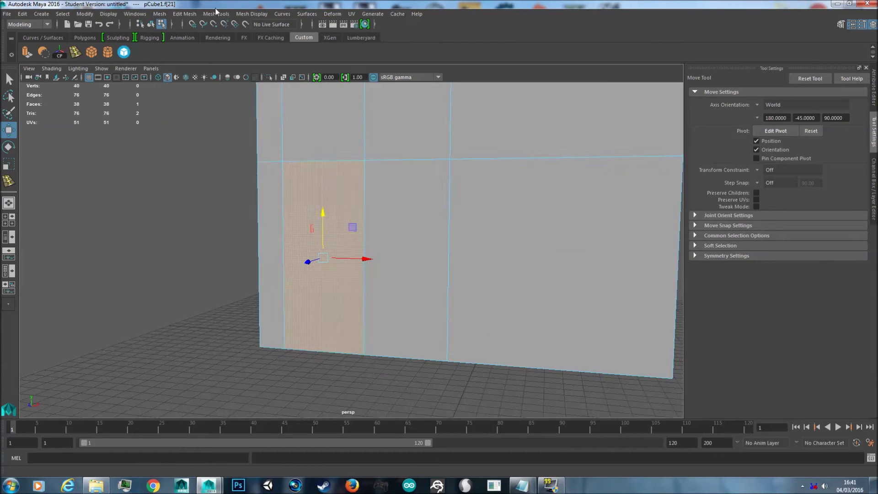
{"action": "left_click", "coordinate": [193, 15]}
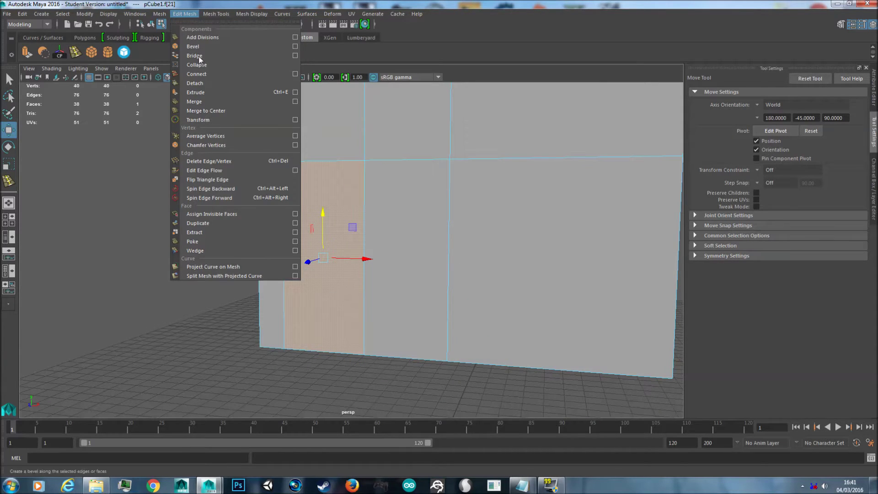
{"action": "left_click", "coordinate": [207, 92]}
{"action": "left_click_drag", "start_coordinate": [342, 264], "coordinate": [236, 274], "text": "alt"}
{"action": "scroll", "coordinate": [251, 289], "scroll_direction": "up", "scroll_amount": 3}
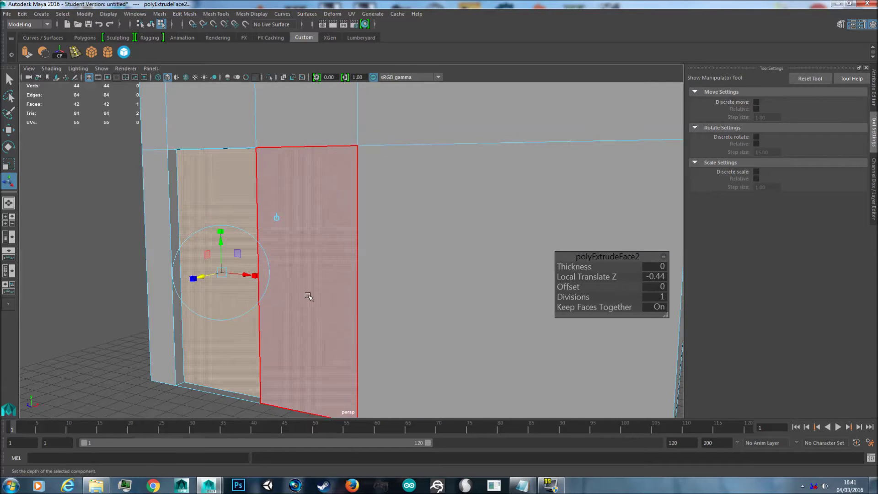
Delete the narrow face along the bottom of the door recess and return to object mode.
{"action": "right_click_drag", "start_coordinate": [308, 296], "coordinate": [321, 276]}
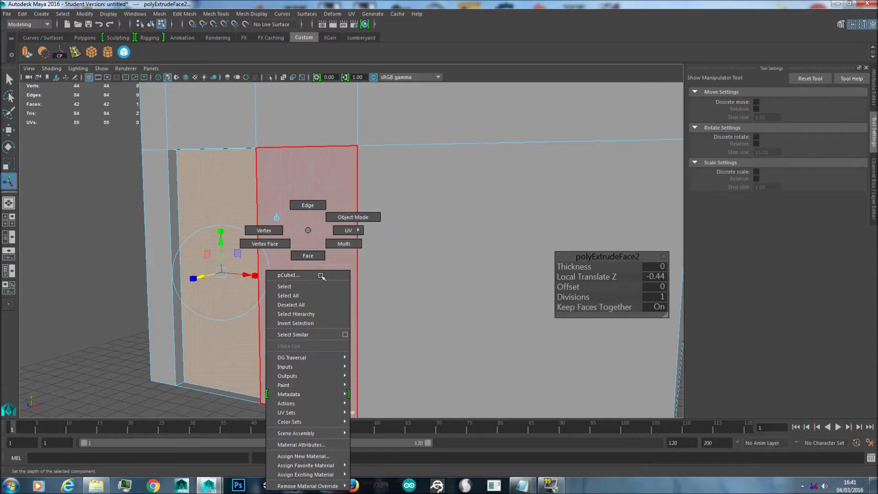
{"action": "left_click", "coordinate": [307, 188]}
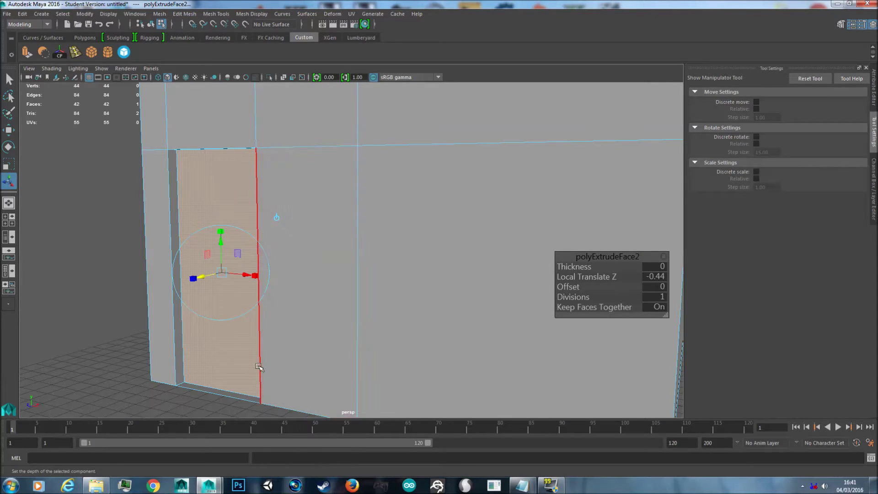
{"action": "left_click", "coordinate": [227, 398]}
{"action": "middle_click_drag", "start_coordinate": [252, 365], "coordinate": [274, 337], "text": "alt"}
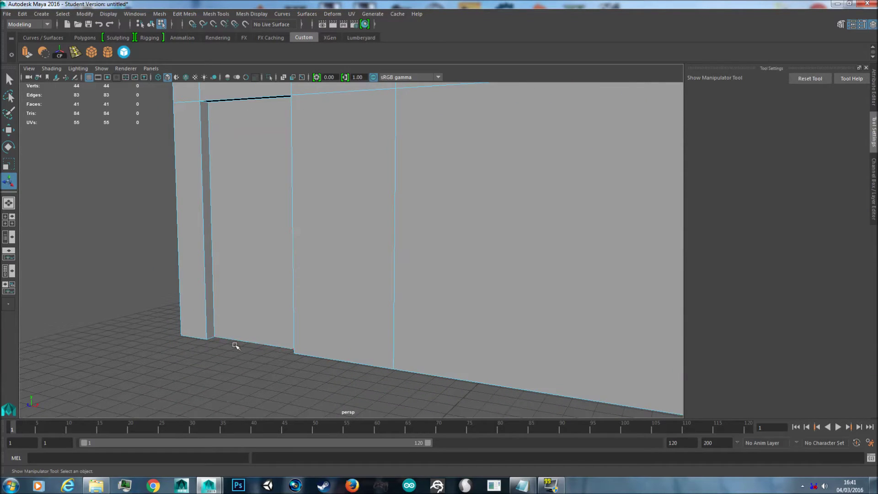
{"action": "key", "text": "Delete"}
{"action": "right_click_drag", "start_coordinate": [304, 230], "coordinate": [349, 205]}
{"action": "left_click", "coordinate": [366, 203]}
Insert vertical edge loops near the gable wall's right corner and just right of its centre, plus two horizontal loops above door height.
{"action": "scroll", "coordinate": [400, 221], "scroll_direction": "down", "scroll_amount": 4}
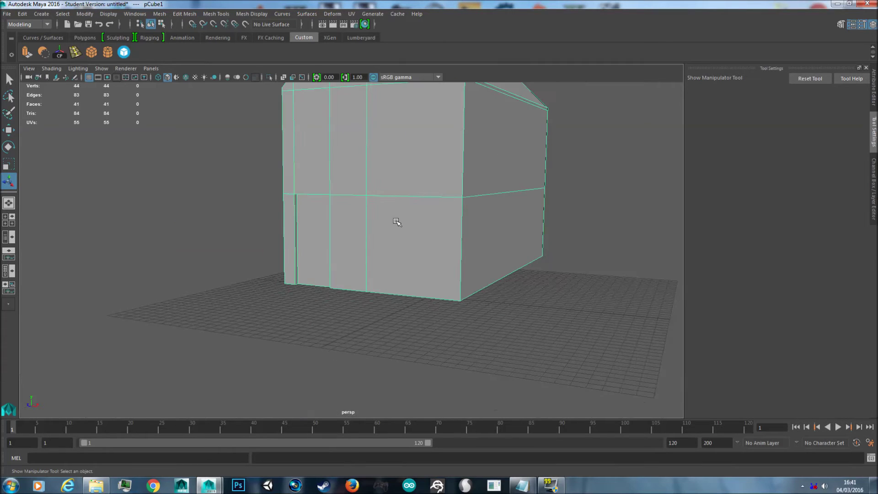
{"action": "scroll", "coordinate": [400, 225], "scroll_direction": "up", "scroll_amount": 1}
{"action": "left_click_drag", "start_coordinate": [401, 227], "coordinate": [356, 259], "text": "alt"}
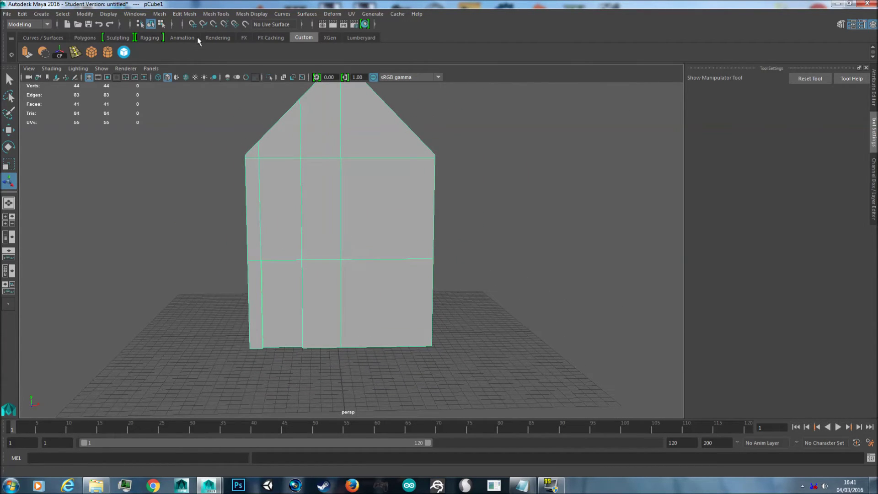
{"action": "left_click", "coordinate": [218, 15]}
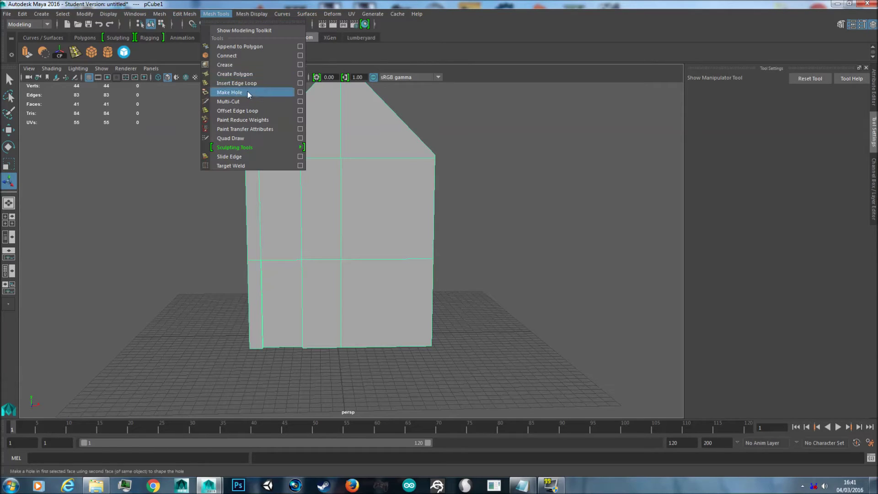
{"action": "left_click", "coordinate": [241, 80]}
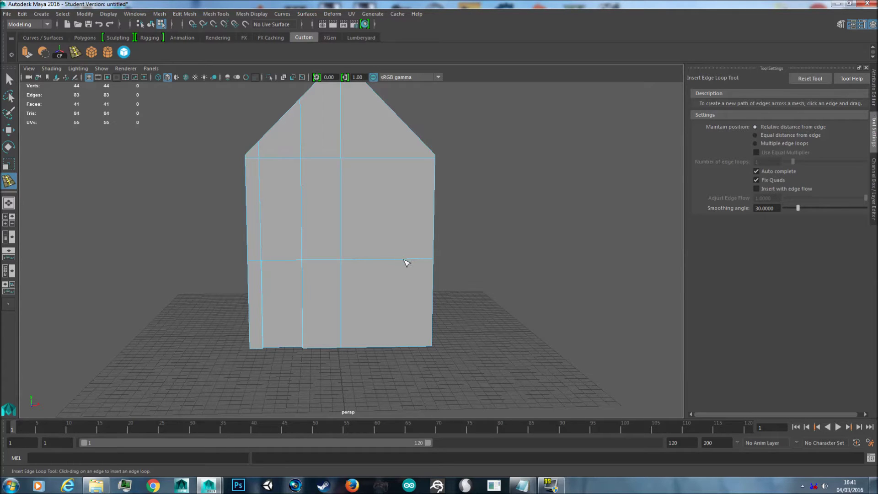
{"action": "left_click", "coordinate": [419, 262]}
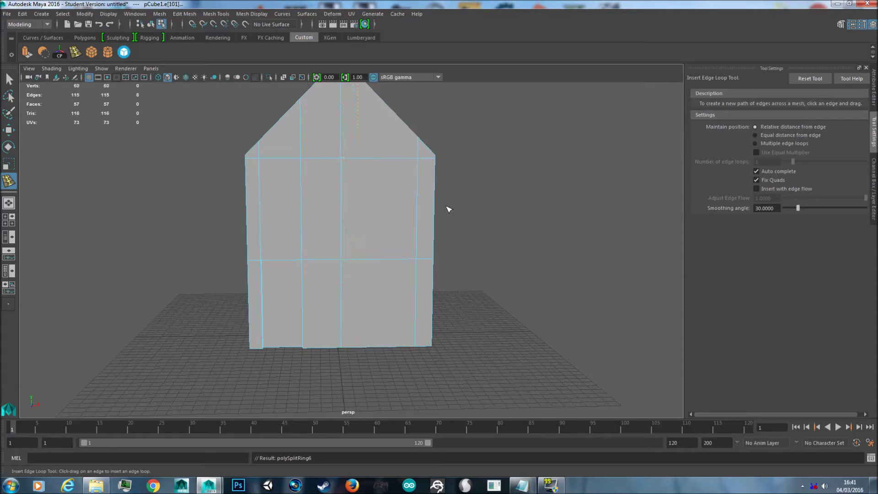
{"action": "left_click_drag", "start_coordinate": [417, 186], "coordinate": [418, 185]}
{"action": "left_click", "coordinate": [419, 182]}
{"action": "left_click_drag", "start_coordinate": [421, 215], "coordinate": [418, 216]}
{"action": "left_click_drag", "start_coordinate": [415, 231], "coordinate": [415, 231]}
Select the whole horizontal edge loop just below the eaves and adjust its height slightly.
{"action": "scroll", "coordinate": [419, 216], "scroll_direction": "up", "scroll_amount": 2}
{"action": "left_click_drag", "start_coordinate": [435, 202], "coordinate": [432, 199], "text": "alt"}
{"action": "middle_click_drag", "start_coordinate": [431, 199], "coordinate": [431, 265], "text": "alt"}
{"action": "right_click_drag", "start_coordinate": [375, 230], "coordinate": [378, 200]}
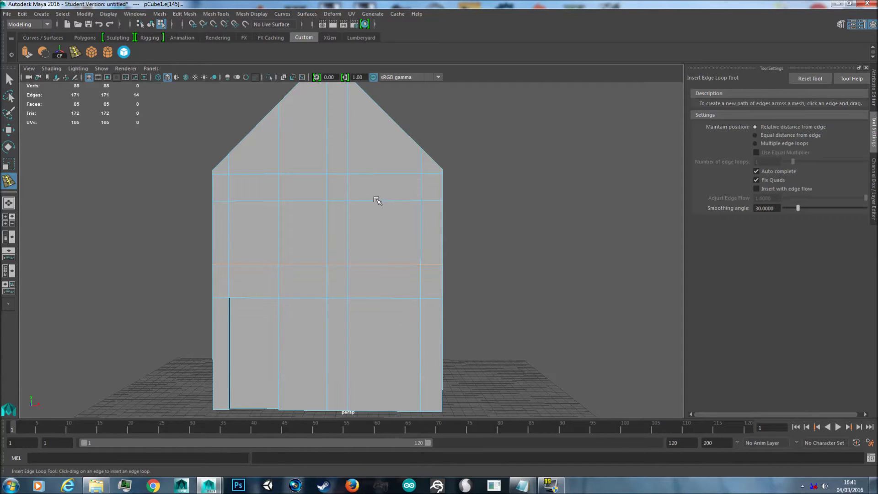
{"action": "key", "text": "w"}
{"action": "left_click", "coordinate": [377, 200]}
{"action": "scroll", "coordinate": [363, 206], "scroll_direction": "up", "scroll_amount": 5}
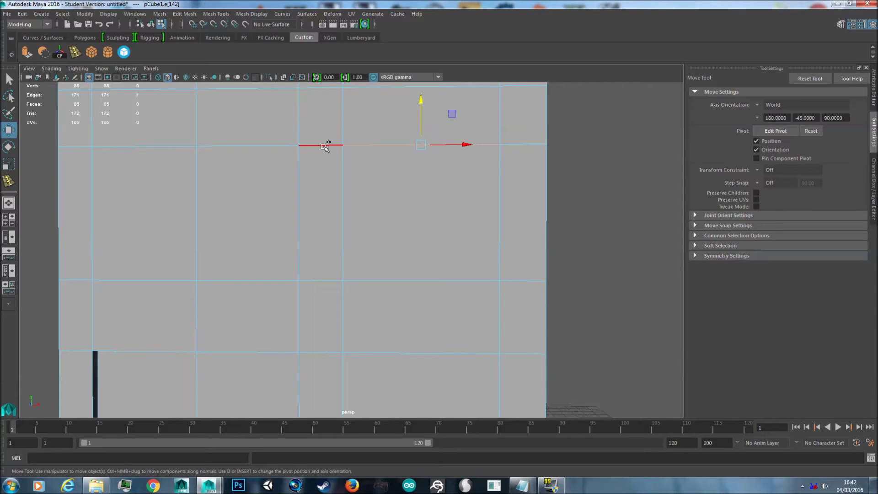
{"action": "double_click", "coordinate": [324, 146]}
{"action": "scroll", "coordinate": [484, 178], "scroll_direction": "down", "scroll_amount": 5}
{"action": "mouse_move", "coordinate": [484, 178]}
{"action": "left_mouse_down", "text": "alt"}
{"action": "mouse_move", "coordinate": [452, 179]}
{"action": "mouse_move", "coordinate": [480, 186]}
{"action": "left_mouse_up", "text": "alt"}
{"action": "scroll", "coordinate": [453, 208], "scroll_direction": "up", "scroll_amount": 3}
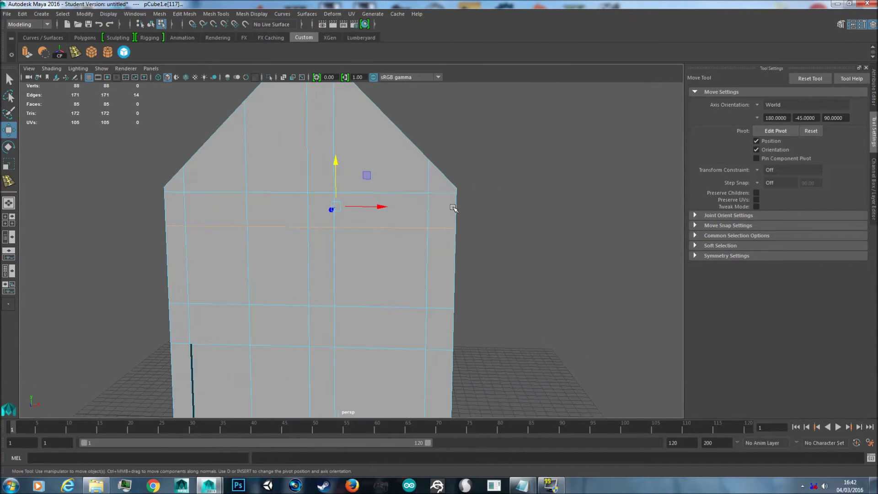
{"action": "middle_click_drag", "start_coordinate": [453, 208], "coordinate": [458, 192], "text": "alt"}
{"action": "left_click_drag", "start_coordinate": [341, 148], "coordinate": [346, 151]}
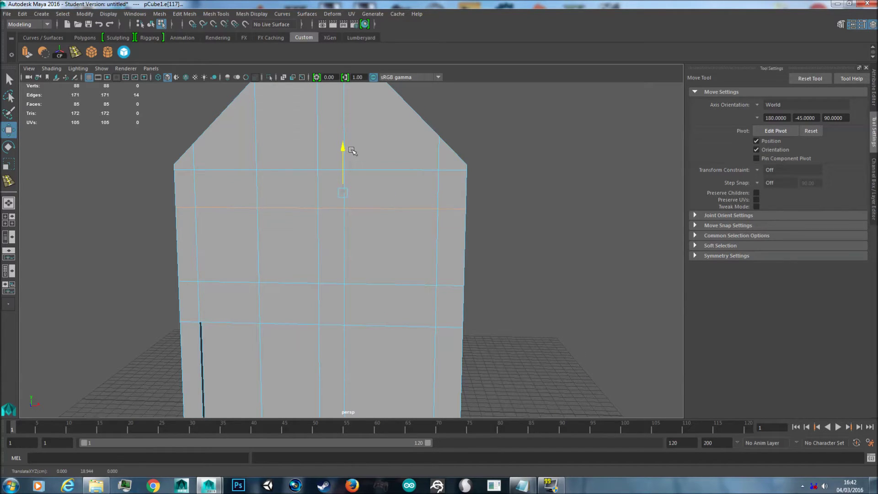
{"action": "left_click_drag", "start_coordinate": [351, 150], "coordinate": [351, 151]}
Select the upper window face in the right half of the gable wall.
{"action": "scroll", "coordinate": [407, 214], "scroll_direction": "down", "scroll_amount": 4}
{"action": "left_click_drag", "start_coordinate": [407, 220], "coordinate": [415, 216], "text": "alt"}
{"action": "scroll", "coordinate": [415, 217], "scroll_direction": "up", "scroll_amount": 2}
{"action": "middle_click_drag", "start_coordinate": [417, 225], "coordinate": [417, 228], "text": "alt"}
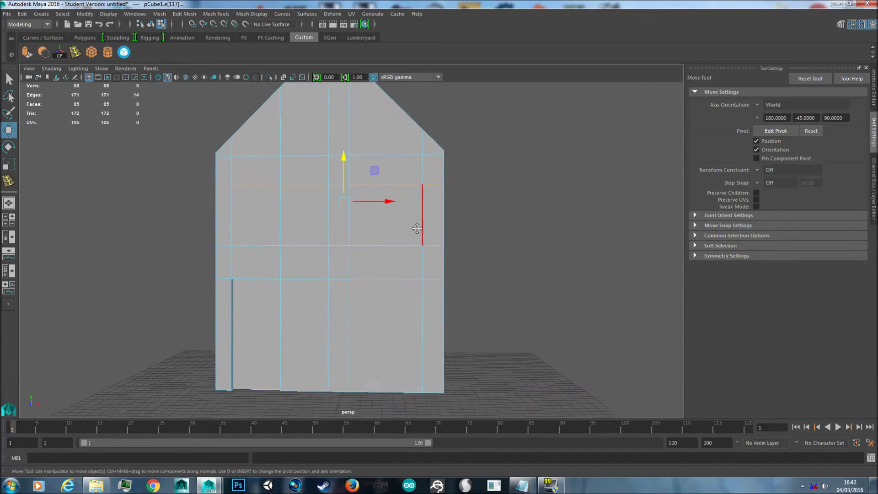
{"action": "scroll", "coordinate": [414, 229], "scroll_direction": "up", "scroll_amount": 2}
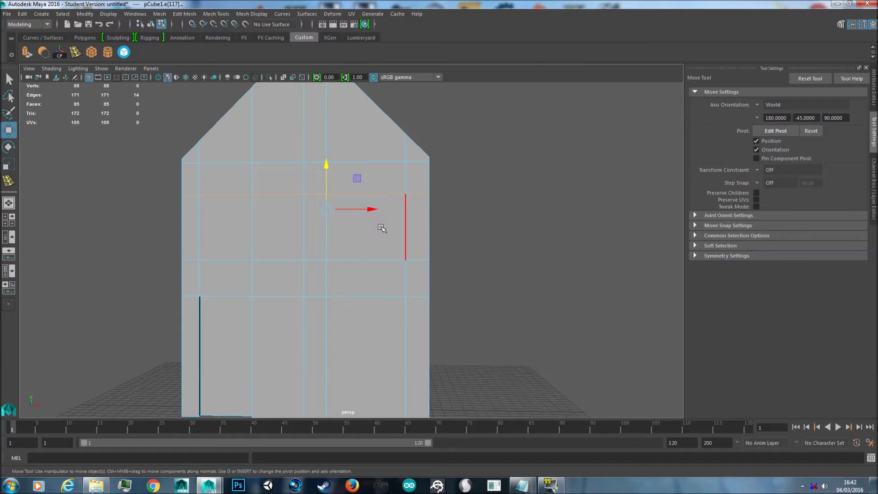
{"action": "right_click_drag", "start_coordinate": [382, 225], "coordinate": [389, 251]}
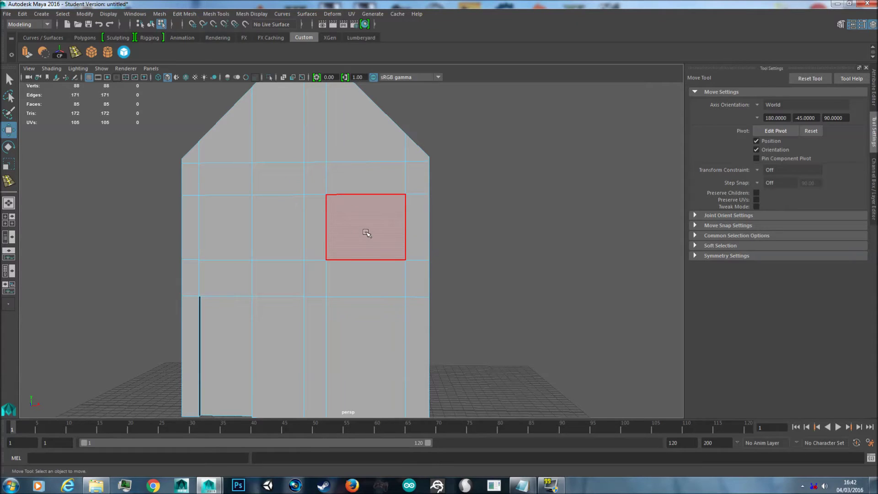
{"action": "left_click", "coordinate": [367, 234]}
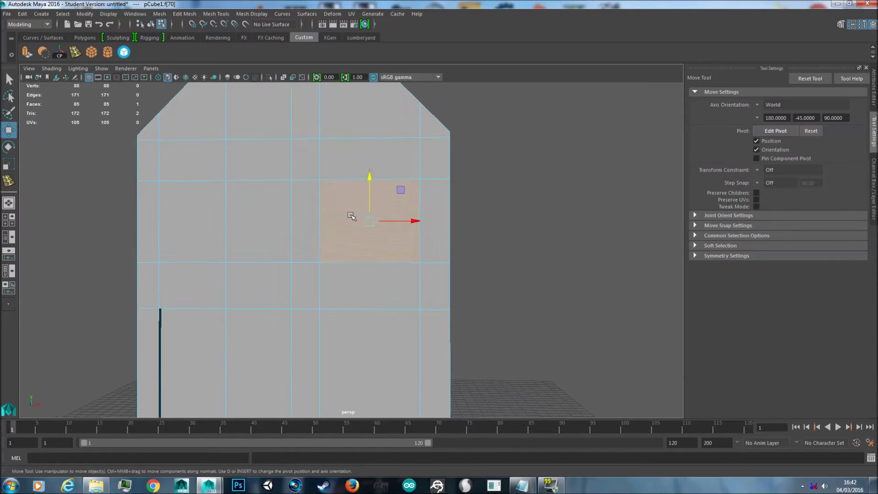
Try to recess the selected window face by moving it straight into the wall, and undo the move.
{"action": "left_click_drag", "start_coordinate": [350, 215], "coordinate": [170, 62], "text": "alt"}
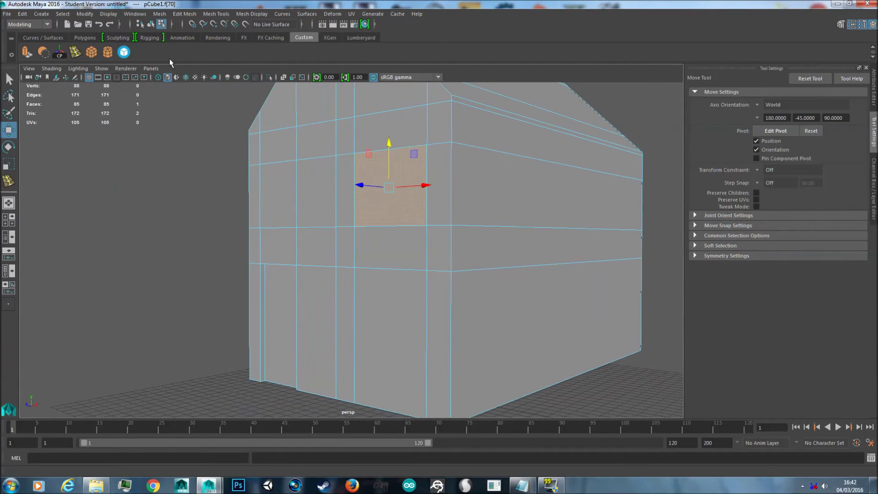
{"action": "left_click_drag", "start_coordinate": [361, 186], "coordinate": [485, 222]}
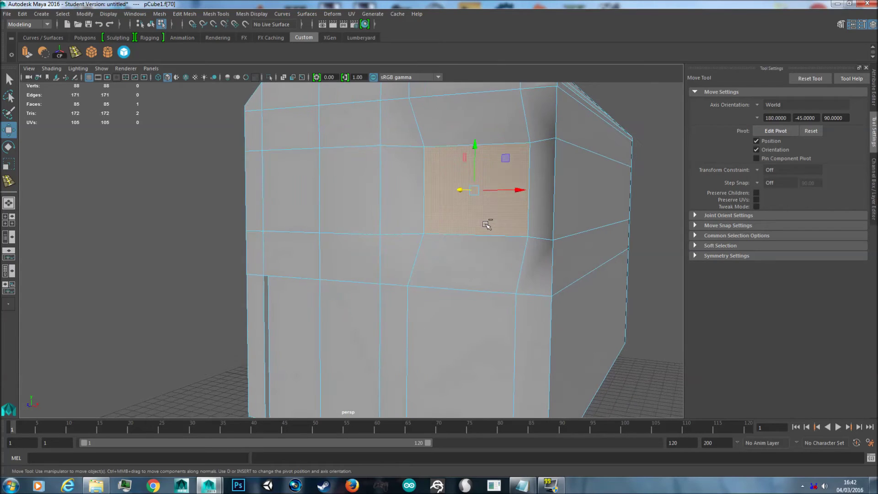
{"action": "key", "text": "ctrl+z"}
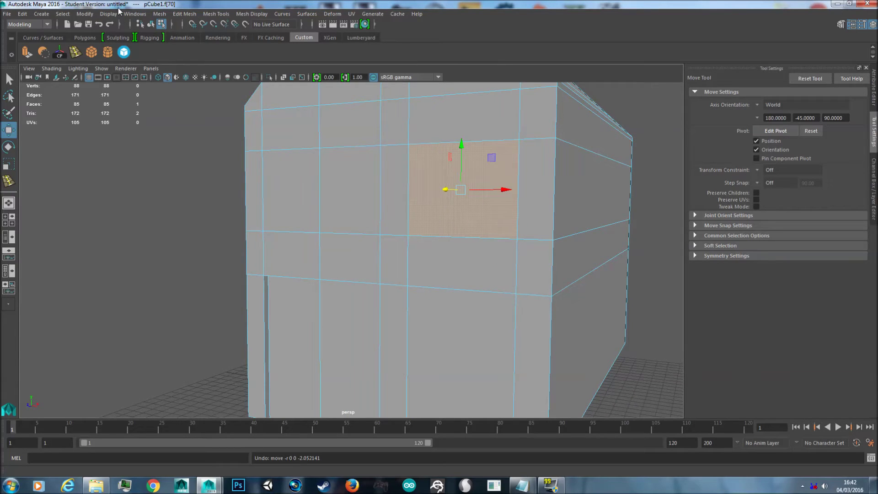
Extrude the selected window face inward, with a Local Translate Z of about -0.379.
{"action": "left_click", "coordinate": [189, 15]}
{"action": "left_click", "coordinate": [215, 93]}
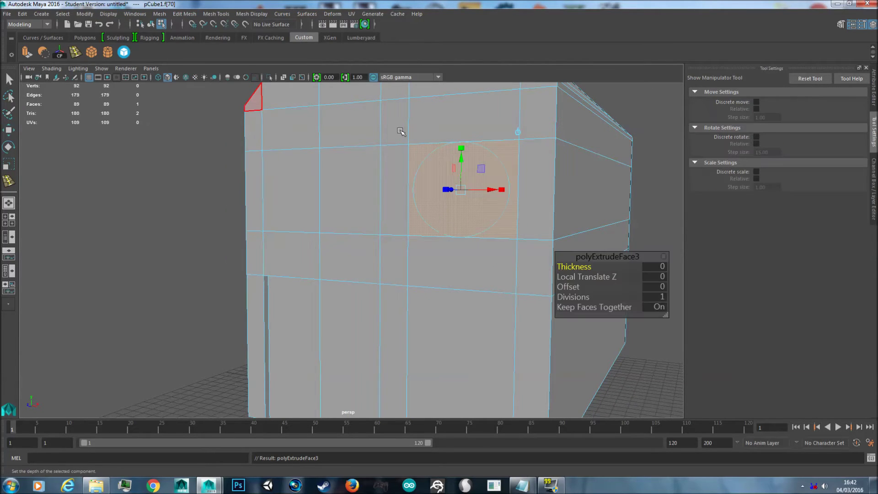
{"action": "left_click_drag", "start_coordinate": [488, 253], "coordinate": [459, 242], "text": "alt"}
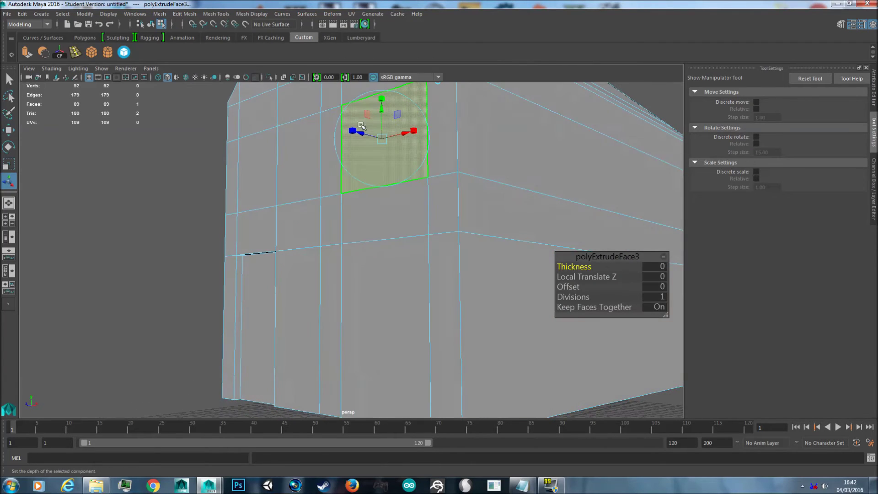
{"action": "left_click_drag", "start_coordinate": [367, 137], "coordinate": [370, 140]}
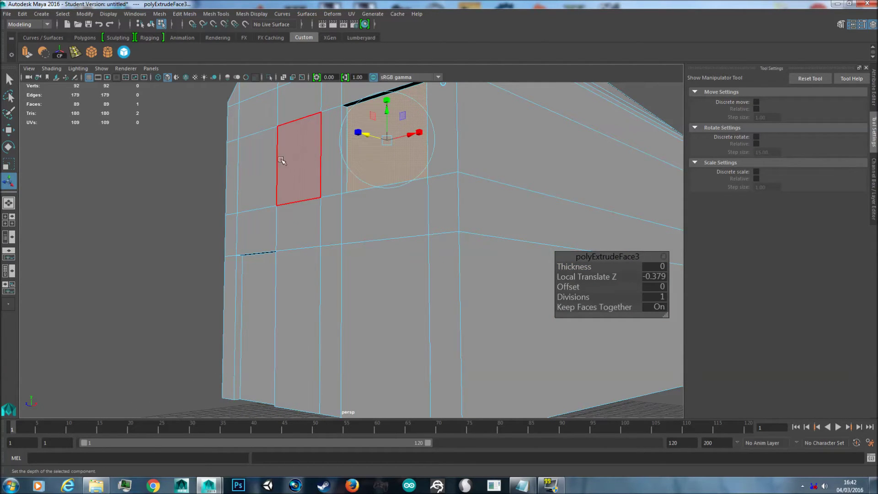
Widen the upper-left window face by scaling its two vertical edges apart, and select that face.
{"action": "left_click", "coordinate": [255, 167]}
{"action": "left_click_drag", "start_coordinate": [255, 168], "coordinate": [358, 212], "text": "alt"}
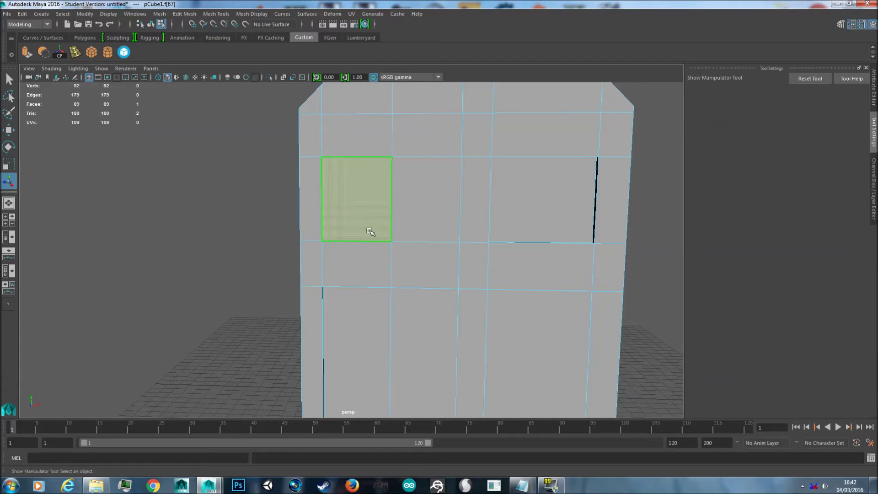
{"action": "right_click_drag", "start_coordinate": [370, 230], "coordinate": [371, 204]}
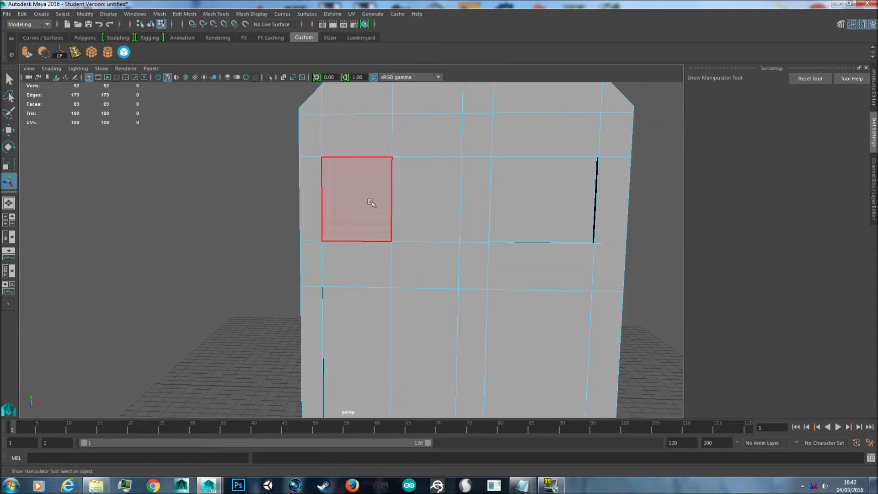
{"action": "left_click", "coordinate": [390, 192]}
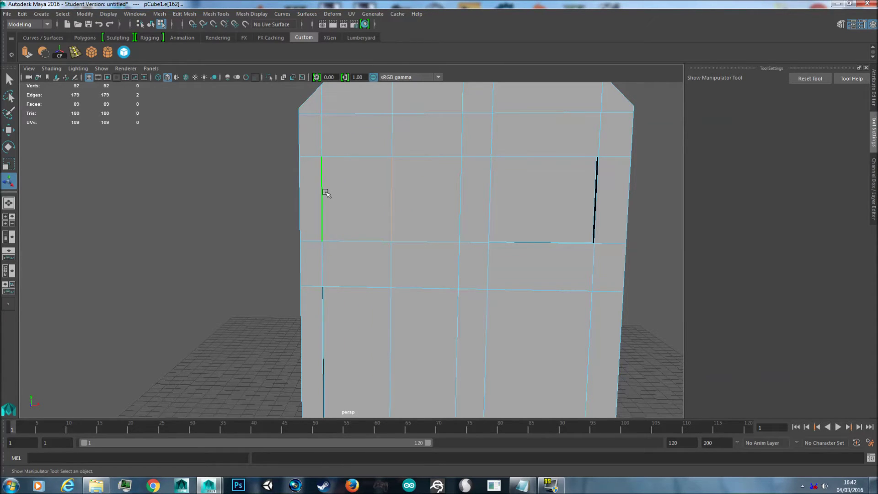
{"action": "key", "text": "r"}
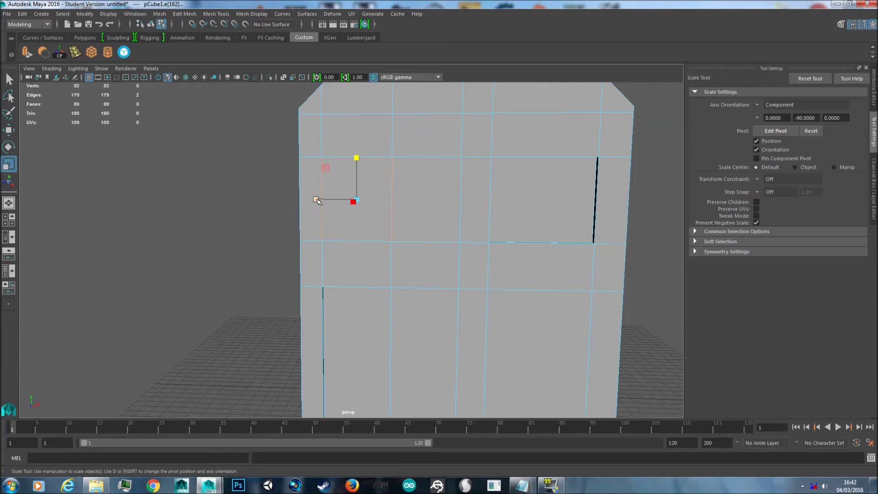
{"action": "left_click_drag", "start_coordinate": [316, 199], "coordinate": [314, 200]}
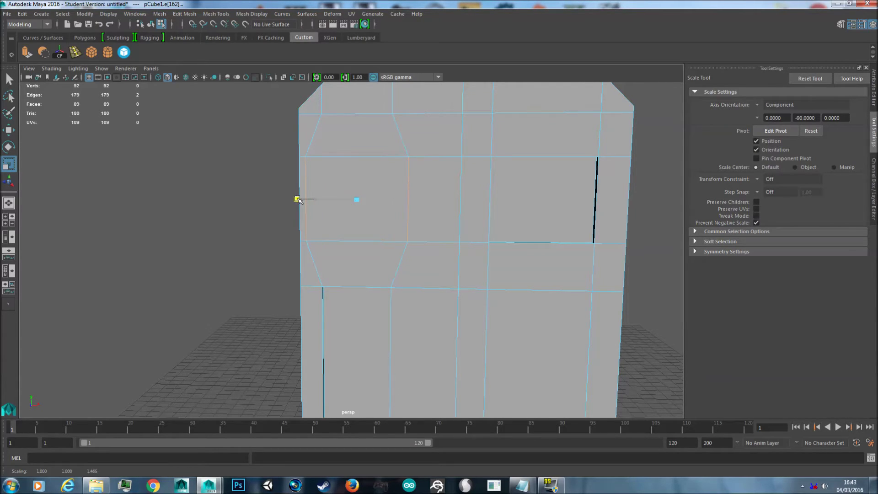
{"action": "left_click_drag", "start_coordinate": [299, 200], "coordinate": [315, 200]}
{"action": "right_click_drag", "start_coordinate": [381, 165], "coordinate": [383, 190]}
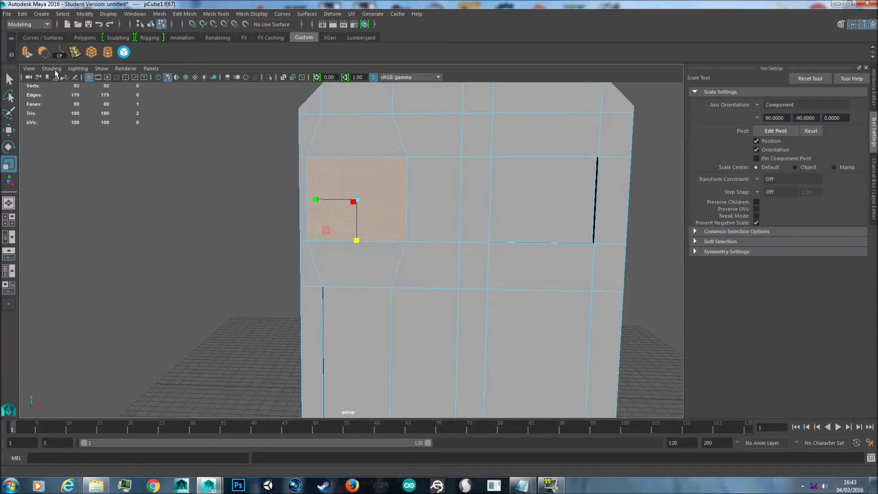
Extrude the selected upper-left window face inward, with a Local Translate Z of about -0.443.
{"action": "left_click_drag", "start_coordinate": [461, 200], "coordinate": [363, 208], "text": "alt"}
{"action": "middle_click_drag", "start_coordinate": [315, 197], "coordinate": [360, 200], "text": "alt"}
{"action": "left_click_drag", "start_coordinate": [359, 200], "coordinate": [366, 198], "text": "alt"}
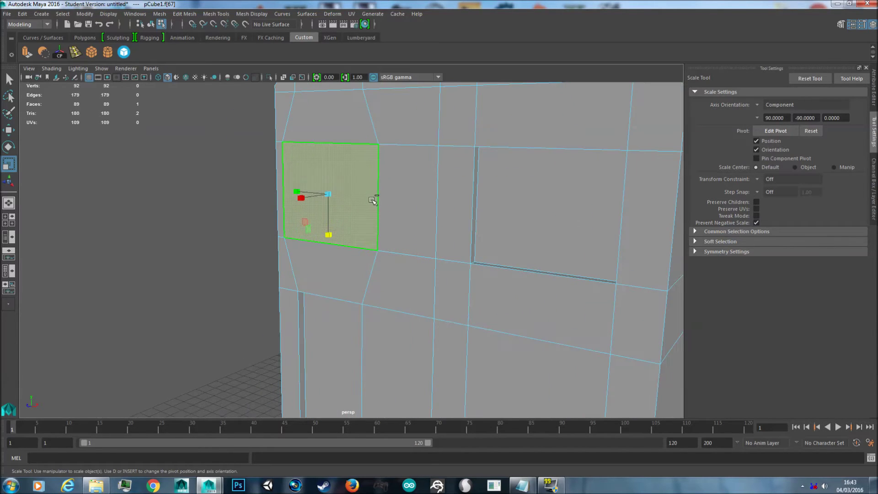
{"action": "key", "text": "ctrl+e"}
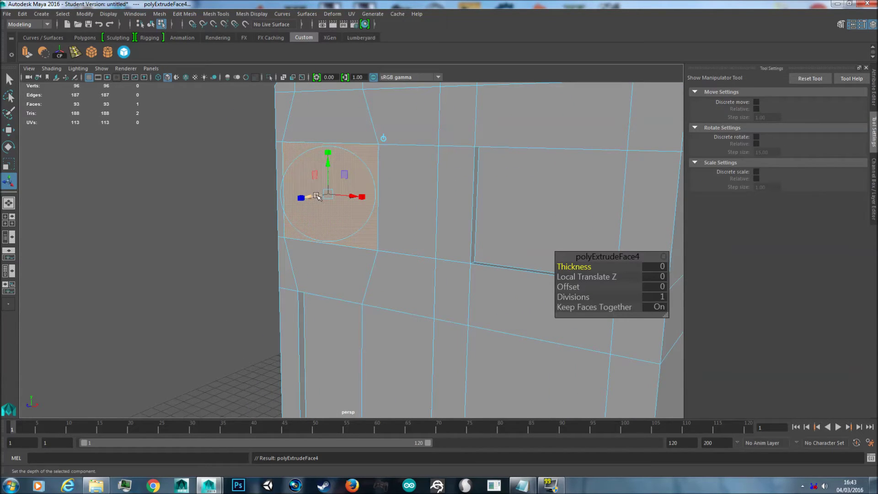
{"action": "left_click_drag", "start_coordinate": [317, 195], "coordinate": [323, 197]}
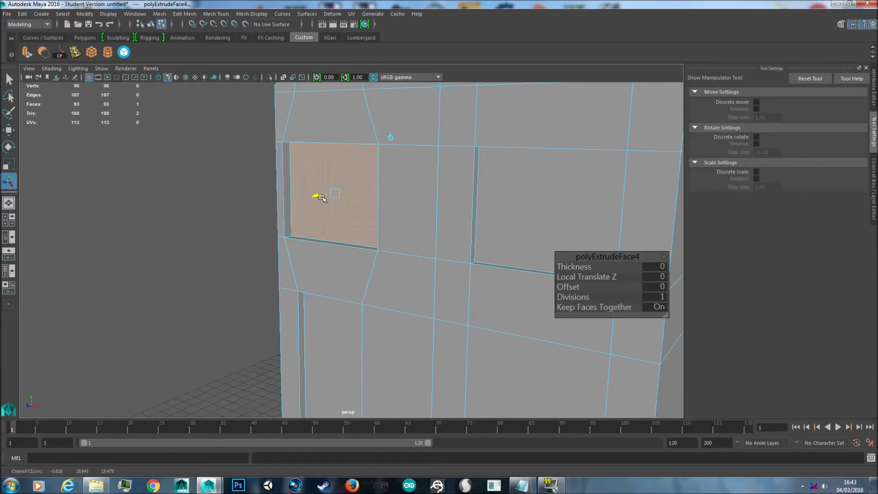
{"action": "left_click_drag", "start_coordinate": [321, 198], "coordinate": [289, 214]}
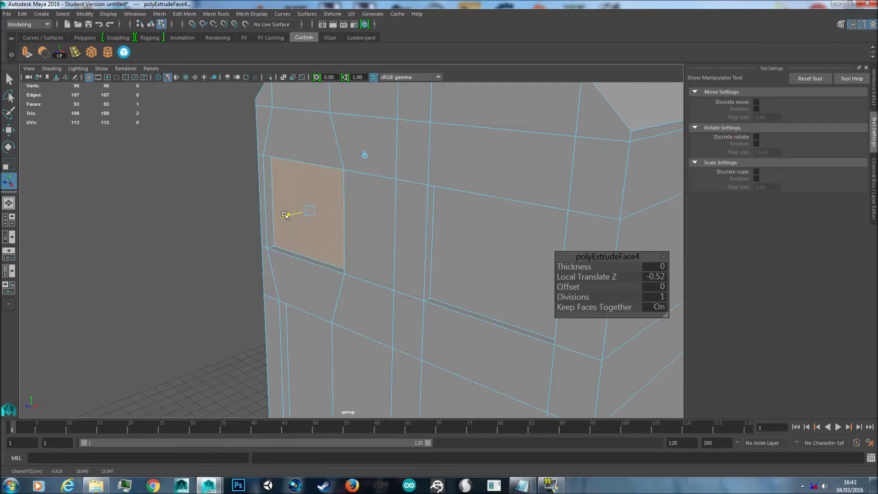
{"action": "left_click_drag", "start_coordinate": [285, 215], "coordinate": [383, 245]}
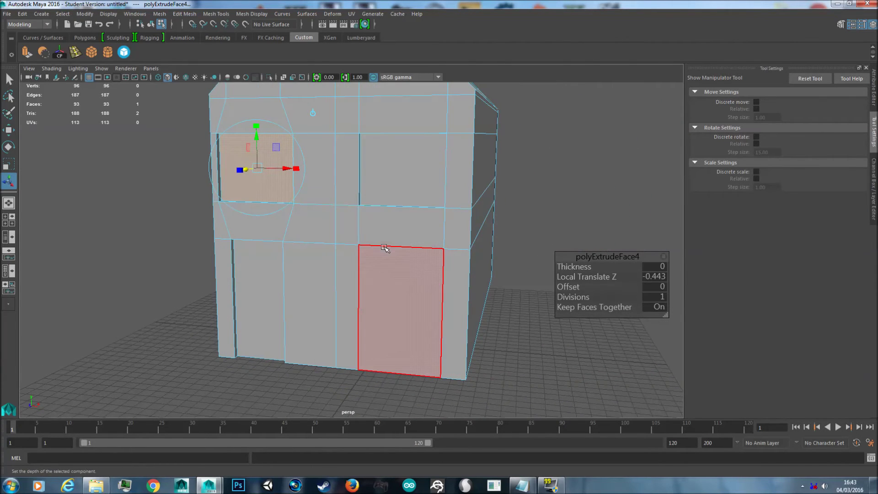
Return the house to object mode and insert two horizontal edge loops around its lower storey.
{"action": "right_click_drag", "start_coordinate": [386, 248], "coordinate": [438, 204]}
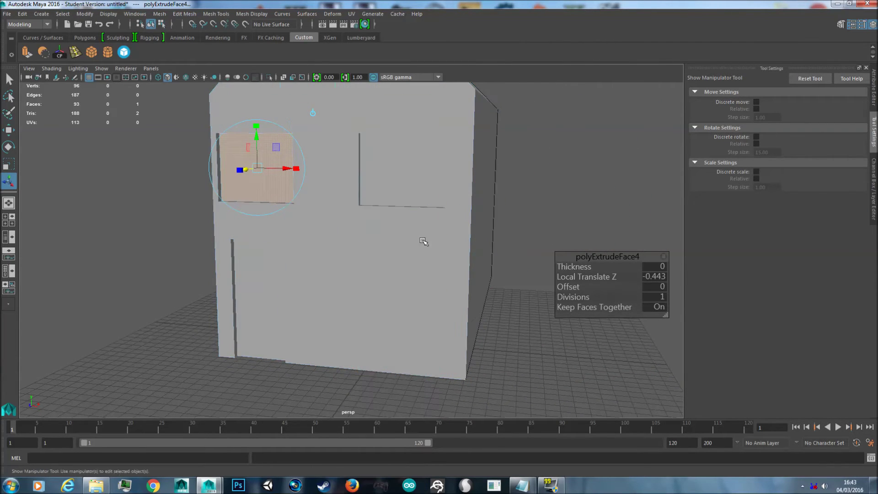
{"action": "left_click", "coordinate": [216, 14]}
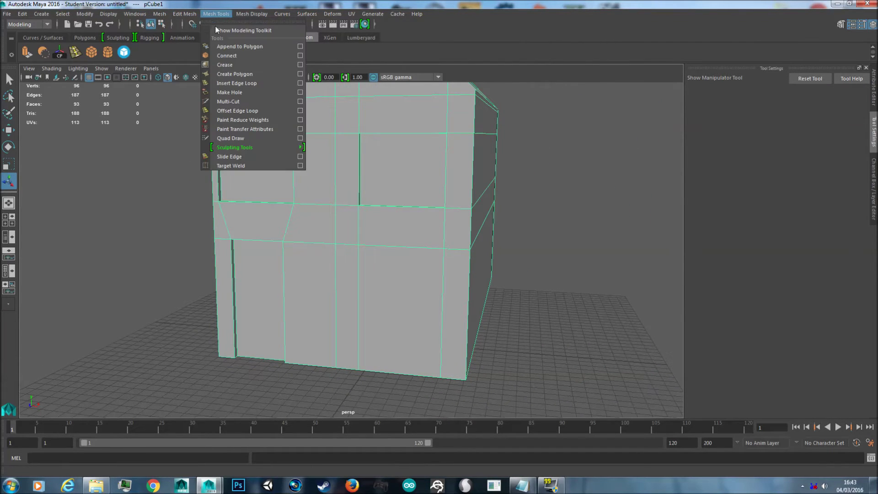
{"action": "left_click", "coordinate": [237, 83]}
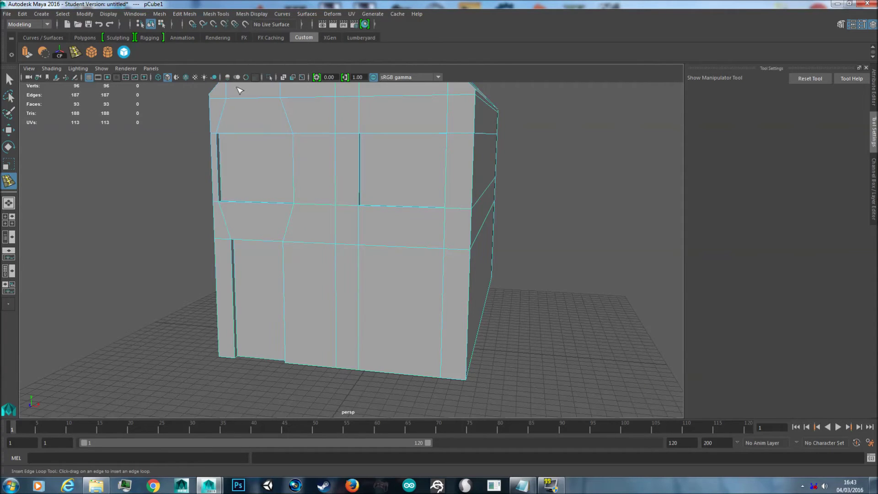
{"action": "left_click", "coordinate": [449, 294]}
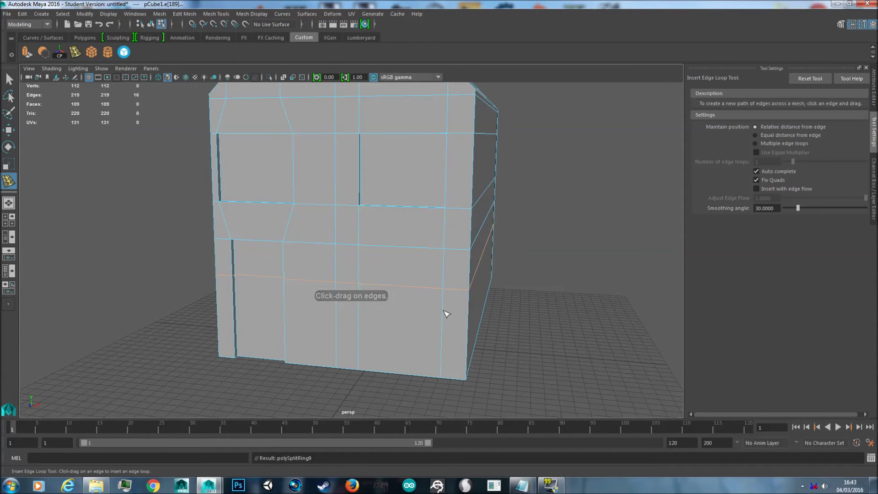
{"action": "left_click", "coordinate": [446, 340]}
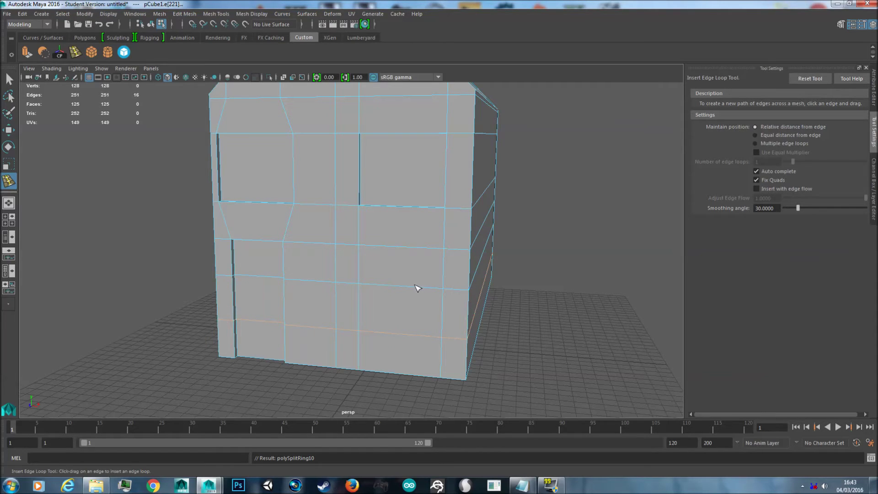
Lower both new horizontal edge loops slightly to position the sill and head of the ground-floor window.
{"action": "key", "text": "w"}
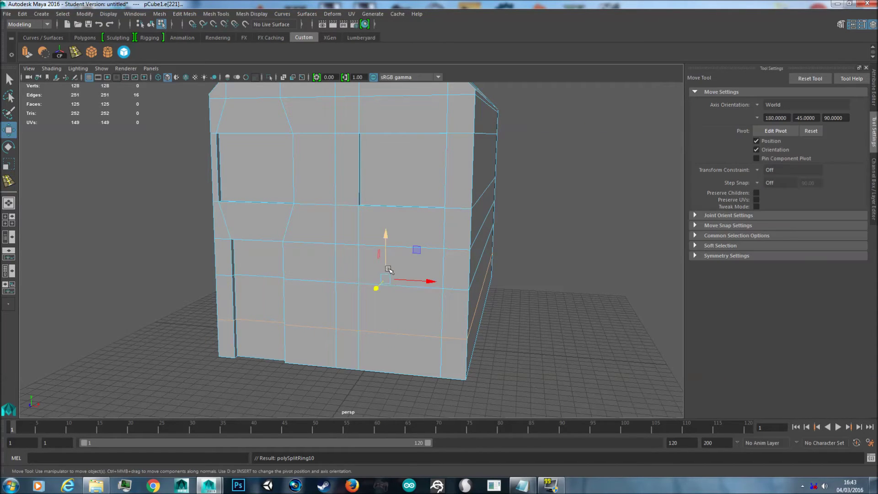
{"action": "left_click_drag", "start_coordinate": [388, 236], "coordinate": [386, 246]}
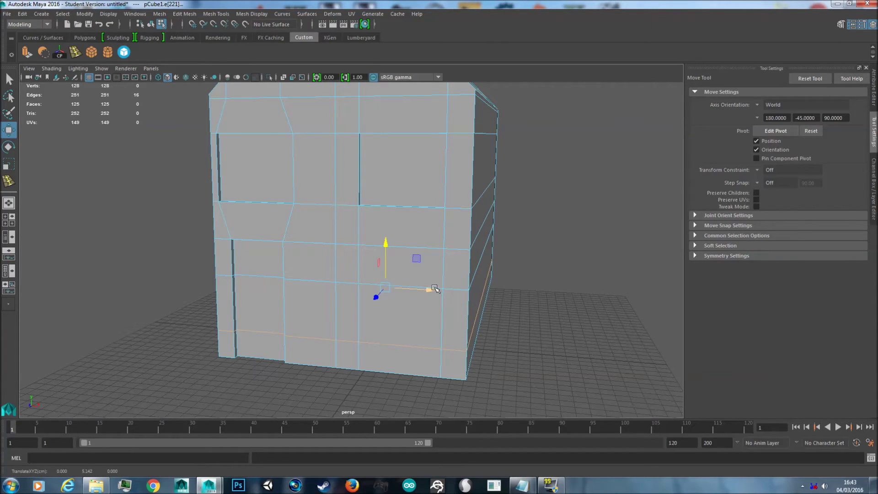
{"action": "left_click", "coordinate": [450, 289]}
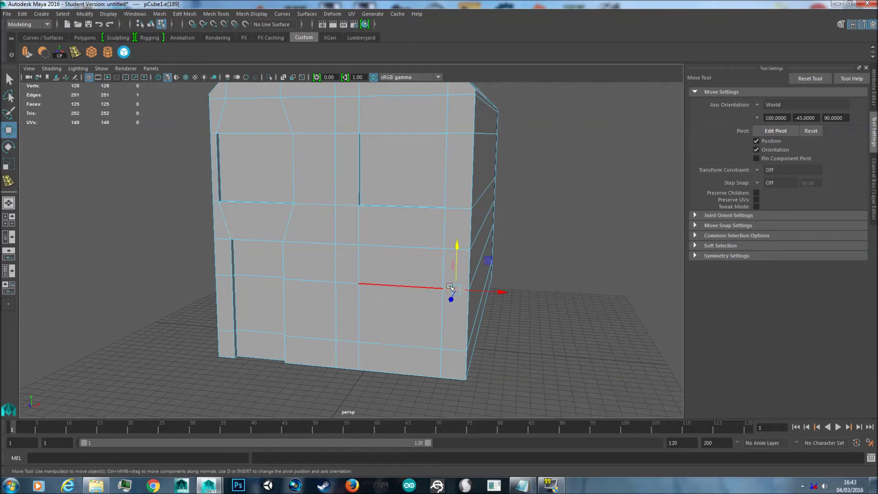
{"action": "double_click", "coordinate": [405, 287], "text": "shift"}
{"action": "left_click_drag", "start_coordinate": [385, 200], "coordinate": [385, 204]}
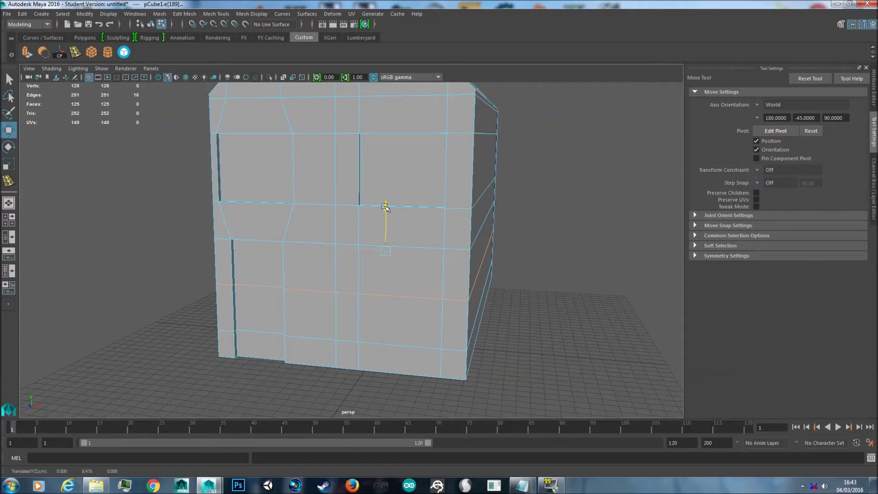
Select the ground-floor window face between the new loops, right of the door, and extrude it slightly inward.
{"action": "right_click_drag", "start_coordinate": [413, 233], "coordinate": [418, 257]}
{"action": "left_click", "coordinate": [417, 325]}
{"action": "scroll", "coordinate": [416, 324], "scroll_direction": "up", "scroll_amount": 3}
{"action": "left_click_drag", "start_coordinate": [427, 326], "coordinate": [376, 302], "text": "alt"}
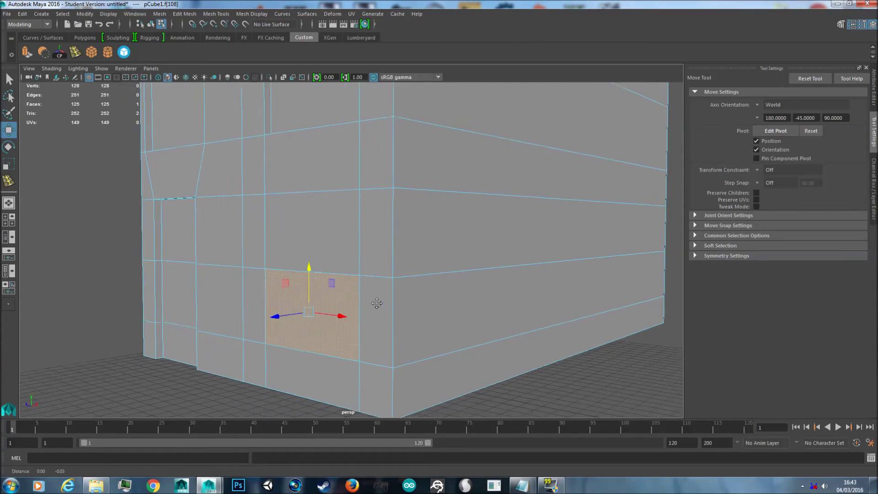
{"action": "middle_click_drag", "start_coordinate": [376, 302], "coordinate": [404, 300], "text": "alt"}
{"action": "key", "text": "ctrl+e"}
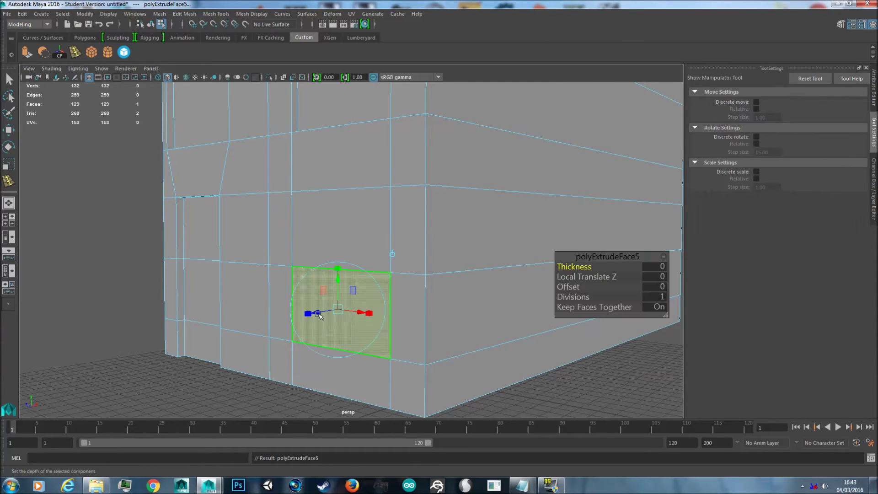
{"action": "left_click_drag", "start_coordinate": [323, 310], "coordinate": [323, 312]}
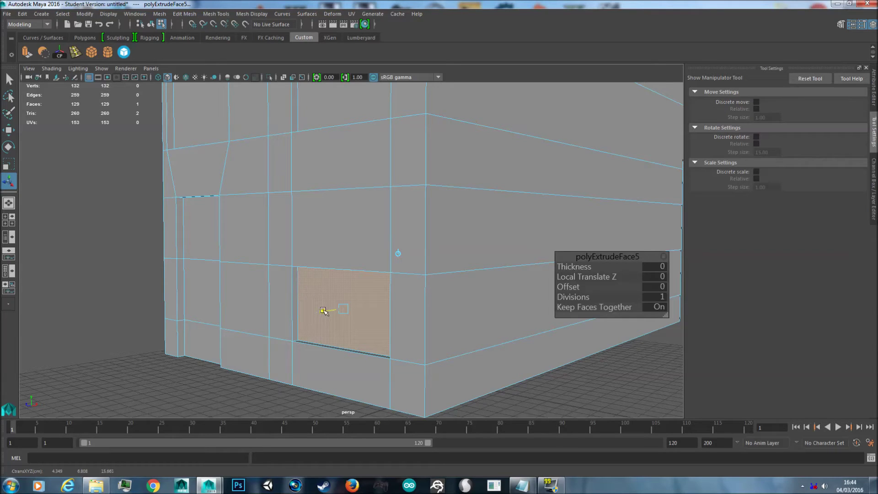
Return to object mode, deselect the house, render the current frame from an angled front view and close the render.
{"action": "right_click_drag", "start_coordinate": [317, 229], "coordinate": [339, 211]}
{"action": "scroll", "coordinate": [339, 211], "scroll_direction": "down", "scroll_amount": 5}
{"action": "left_click_drag", "start_coordinate": [339, 210], "coordinate": [369, 213], "text": "alt"}
{"action": "right_click_drag", "start_coordinate": [370, 213], "coordinate": [419, 188]}
{"action": "left_click", "coordinate": [417, 189]}
{"action": "scroll", "coordinate": [397, 209], "scroll_direction": "up", "scroll_amount": 3}
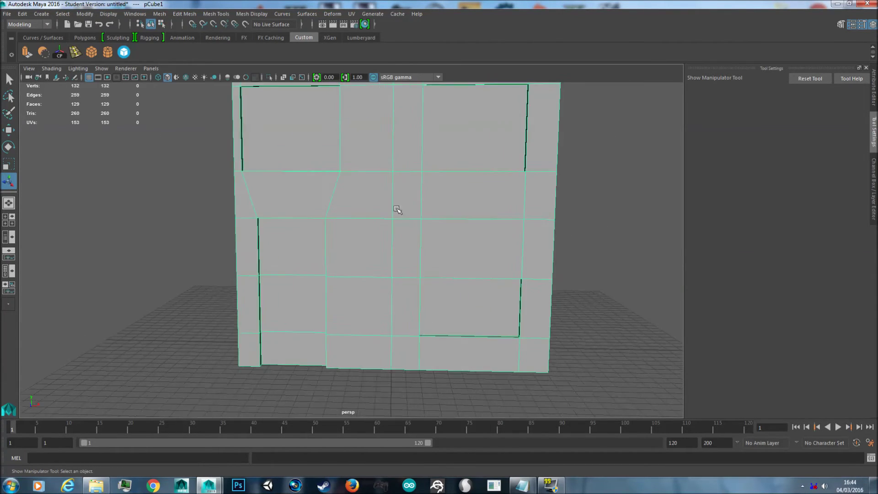
{"action": "left_click_drag", "start_coordinate": [398, 210], "coordinate": [541, 227], "text": "alt"}
{"action": "left_click", "coordinate": [540, 228]}
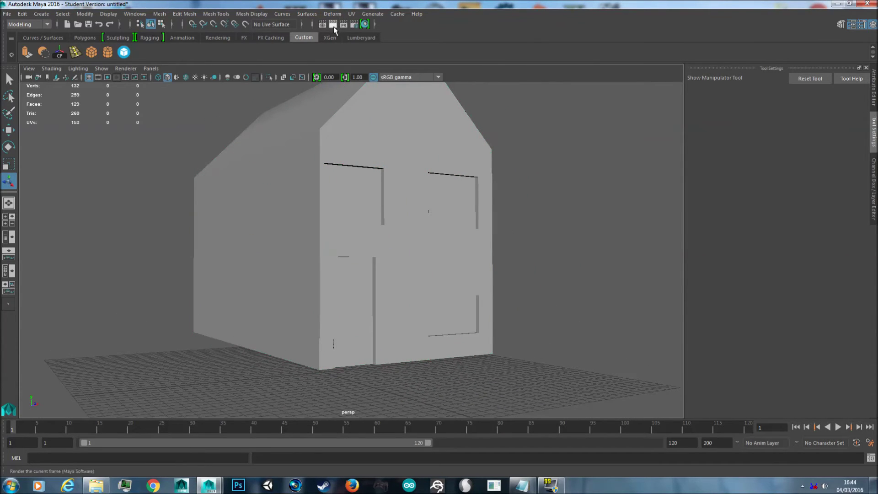
{"action": "left_click", "coordinate": [333, 28]}
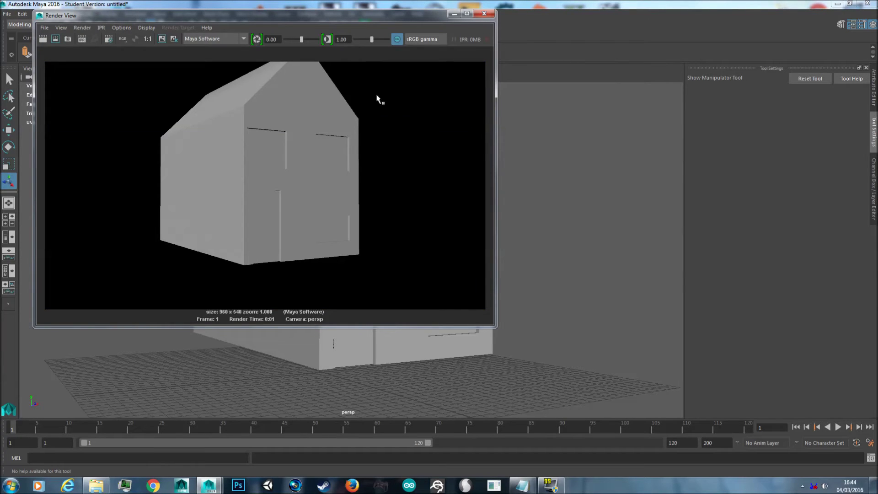
{"action": "left_click", "coordinate": [483, 13]}
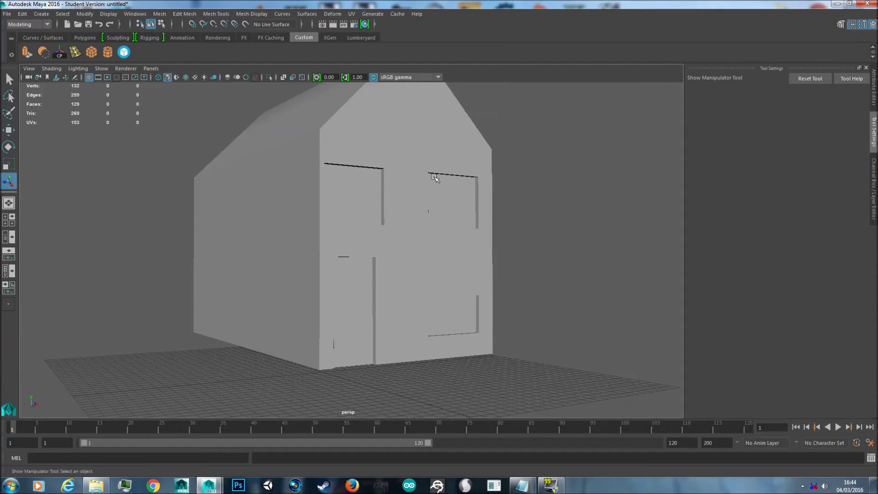
Create a polygon cube with width, height and depth of 1 for the entrance.
{"action": "scroll", "coordinate": [434, 209], "scroll_direction": "up", "scroll_amount": 5}
{"action": "left_click_drag", "start_coordinate": [491, 241], "coordinate": [437, 255], "text": "alt"}
{"action": "middle_click_drag", "start_coordinate": [432, 265], "coordinate": [476, 151], "text": "alt"}
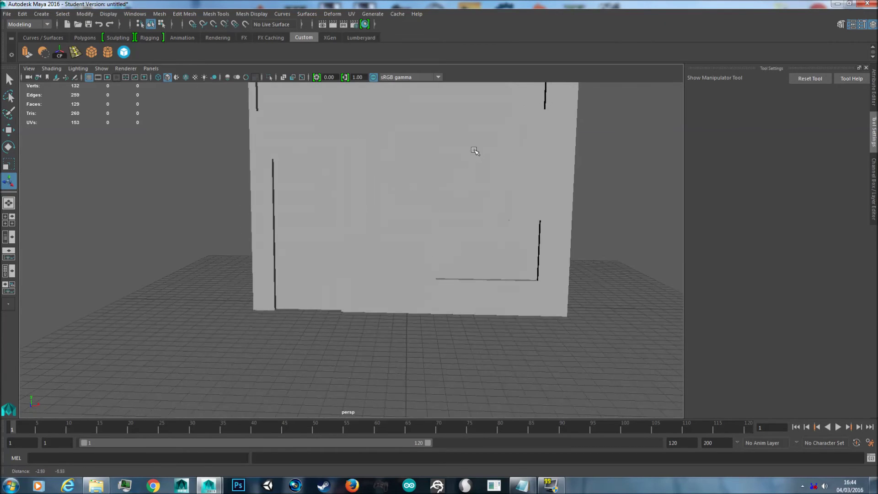
{"action": "scroll", "coordinate": [435, 186], "scroll_direction": "down", "scroll_amount": 3}
{"action": "middle_click_drag", "start_coordinate": [437, 226], "coordinate": [449, 209], "text": "alt"}
{"action": "scroll", "coordinate": [449, 217], "scroll_direction": "up", "scroll_amount": 3}
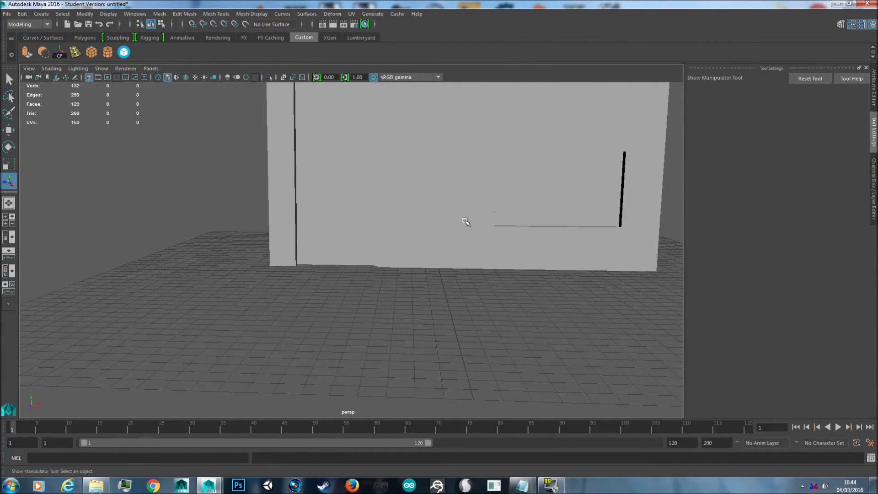
{"action": "left_click", "coordinate": [46, 13]}
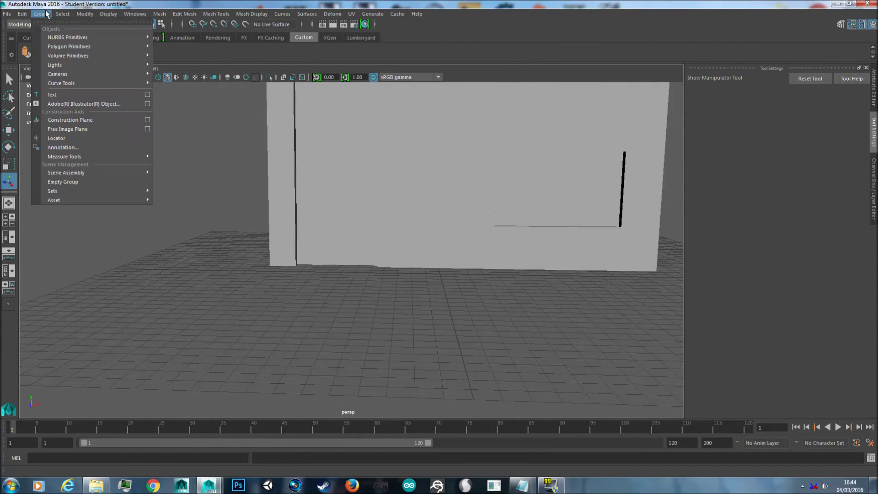
{"action": "mouse_move", "coordinate": [73, 48]}
{"action": "left_click", "coordinate": [172, 64]}
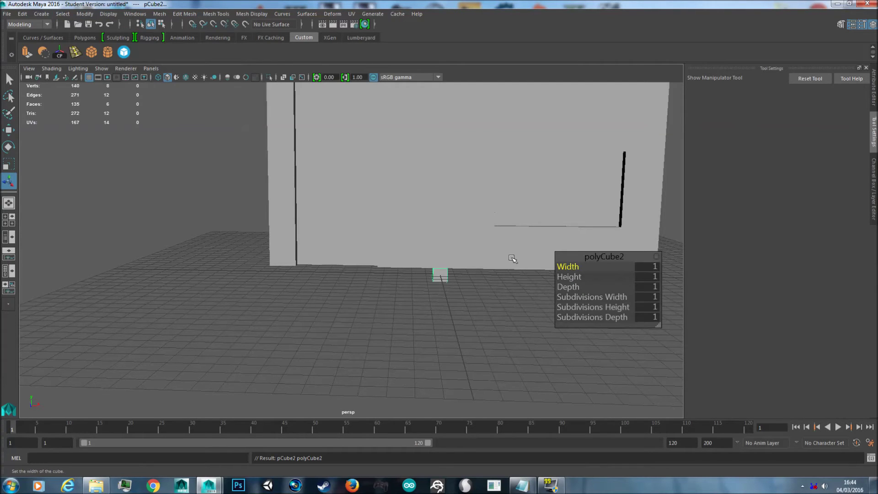
Move the new cube out in front of the house, raise it and place it before the door.
{"action": "left_click_drag", "start_coordinate": [496, 315], "coordinate": [494, 249], "text": "alt"}
{"action": "key", "text": "r"}
{"action": "key", "text": "w"}
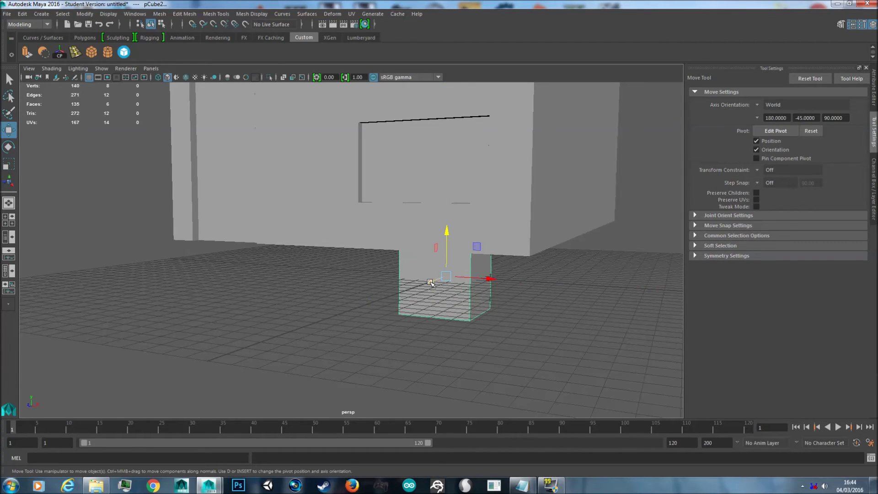
{"action": "left_click_drag", "start_coordinate": [428, 283], "coordinate": [310, 354]}
{"action": "left_click_drag", "start_coordinate": [435, 324], "coordinate": [436, 263]}
{"action": "left_click_drag", "start_coordinate": [476, 307], "coordinate": [297, 301]}
{"action": "key", "text": "f"}
{"action": "left_click_drag", "start_coordinate": [386, 305], "coordinate": [417, 313], "text": "alt"}
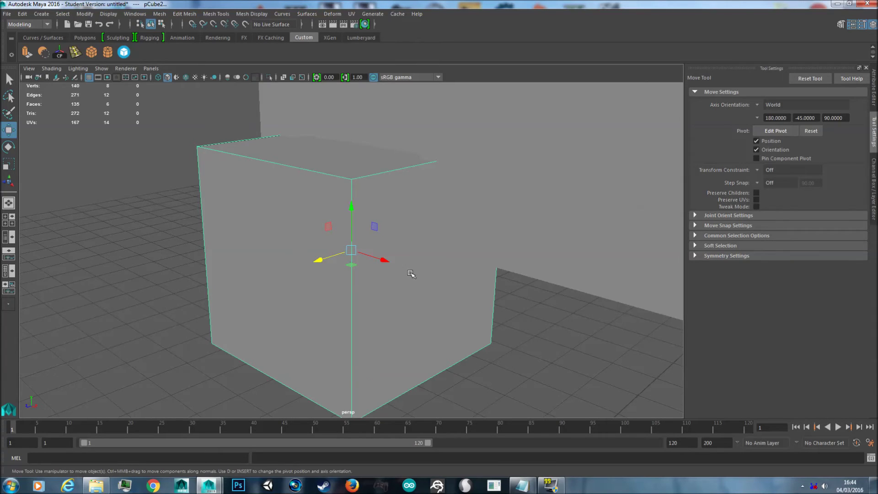
Flatten the cube into a low slab, raise it to the door threshold and reduce its depth.
{"action": "scroll", "coordinate": [410, 271], "scroll_direction": "down", "scroll_amount": 2}
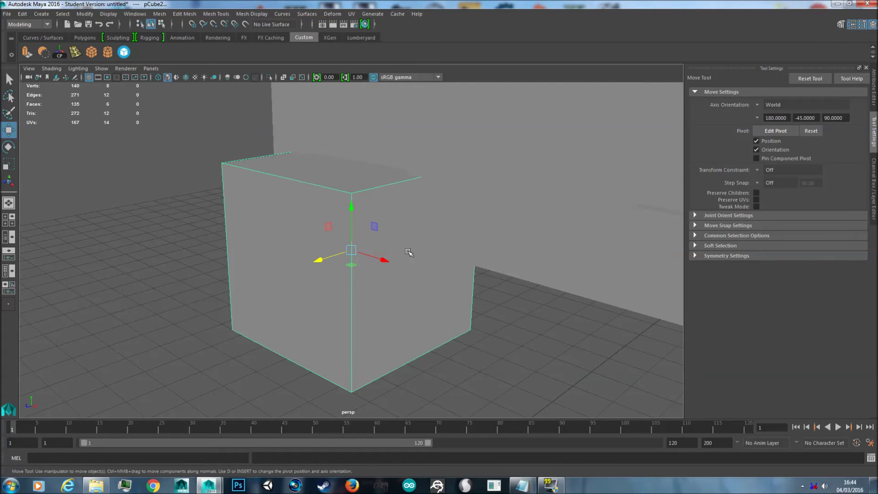
{"action": "scroll", "coordinate": [408, 251], "scroll_direction": "down", "scroll_amount": 2}
{"action": "scroll", "coordinate": [411, 253], "scroll_direction": "up", "scroll_amount": 2}
{"action": "left_click_drag", "start_coordinate": [399, 270], "coordinate": [436, 272], "text": "alt"}
{"action": "middle_click_drag", "start_coordinate": [425, 252], "coordinate": [434, 307], "text": "alt"}
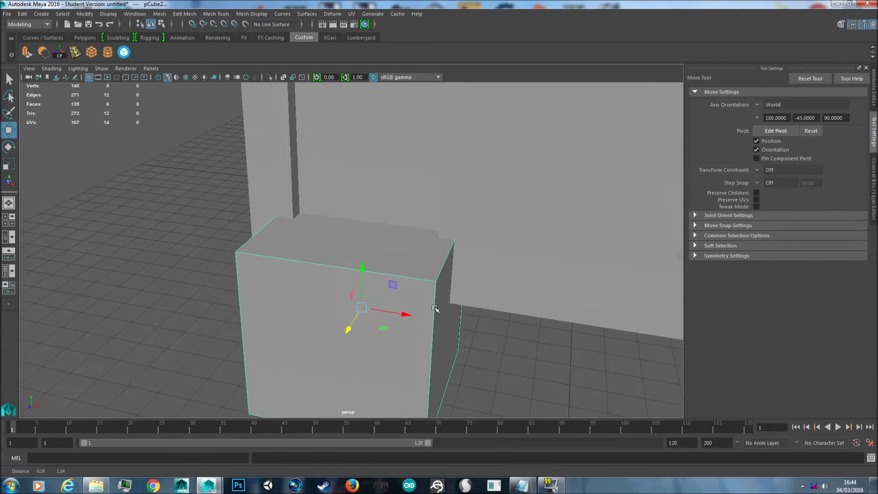
{"action": "left_click_drag", "start_coordinate": [448, 304], "coordinate": [437, 281], "text": "alt"}
{"action": "key", "text": "r"}
{"action": "left_click_drag", "start_coordinate": [359, 270], "coordinate": [361, 298]}
{"action": "key", "text": "w"}
{"action": "left_click_drag", "start_coordinate": [358, 262], "coordinate": [358, 246]}
{"action": "key", "text": "r"}
{"action": "mouse_move", "coordinate": [338, 304]}
{"action": "left_mouse_down"}
{"action": "mouse_move", "coordinate": [354, 292]}
{"action": "mouse_move", "coordinate": [319, 319]}
{"action": "mouse_move", "coordinate": [352, 312]}
{"action": "left_mouse_up"}
{"action": "key", "text": "w"}
{"action": "key", "text": "e"}
{"action": "key", "text": "r"}
{"action": "key", "text": "w"}
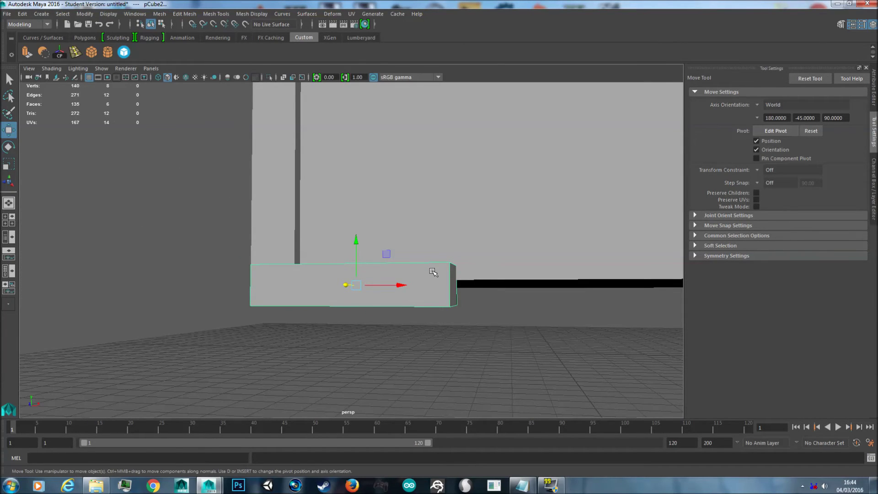
Select the slab's bottom face and move it down to the ground to make a taller block.
{"action": "right_click_drag", "start_coordinate": [432, 230], "coordinate": [433, 264]}
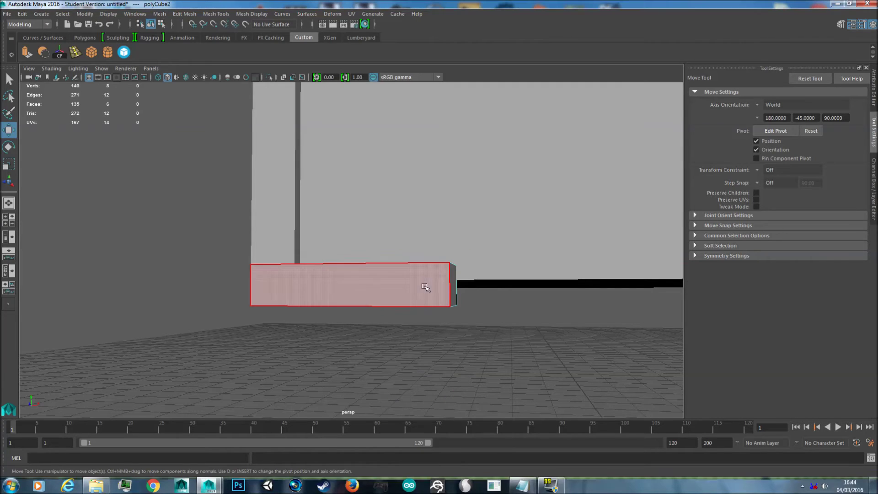
{"action": "left_click_drag", "start_coordinate": [467, 316], "coordinate": [392, 290], "text": "alt"}
{"action": "left_click", "coordinate": [392, 290]}
{"action": "left_click_drag", "start_coordinate": [326, 255], "coordinate": [319, 323]}
Insert five evenly spaced horizontal edge loops around the entrance block using the multiple edge loops setting.
{"action": "right_click_drag", "start_coordinate": [328, 249], "coordinate": [375, 222]}
{"action": "left_click", "coordinate": [341, 297]}
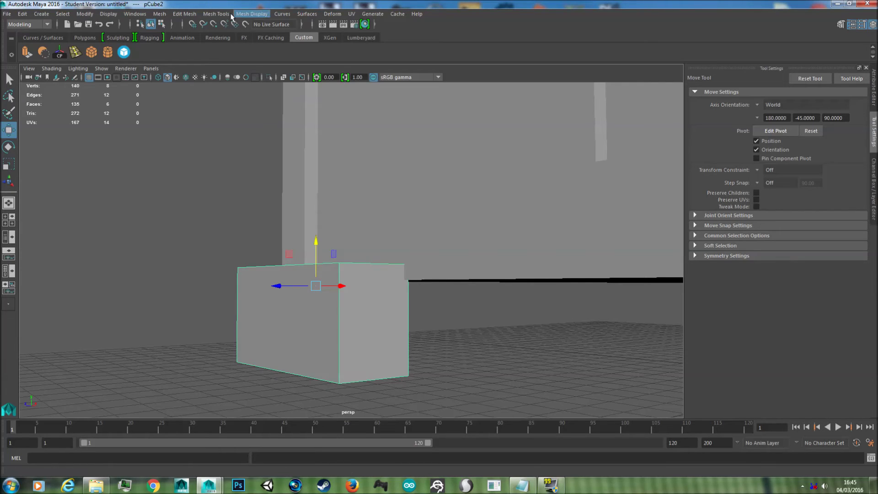
{"action": "left_click", "coordinate": [215, 13]}
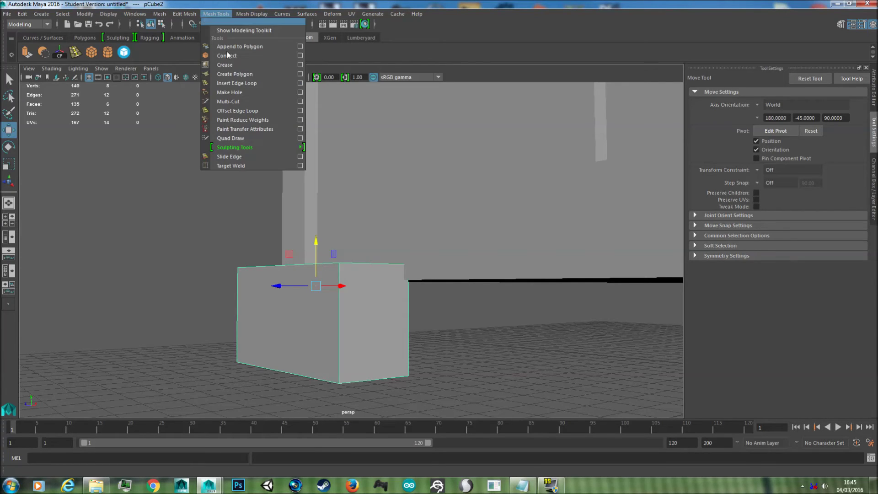
{"action": "left_click", "coordinate": [240, 85]}
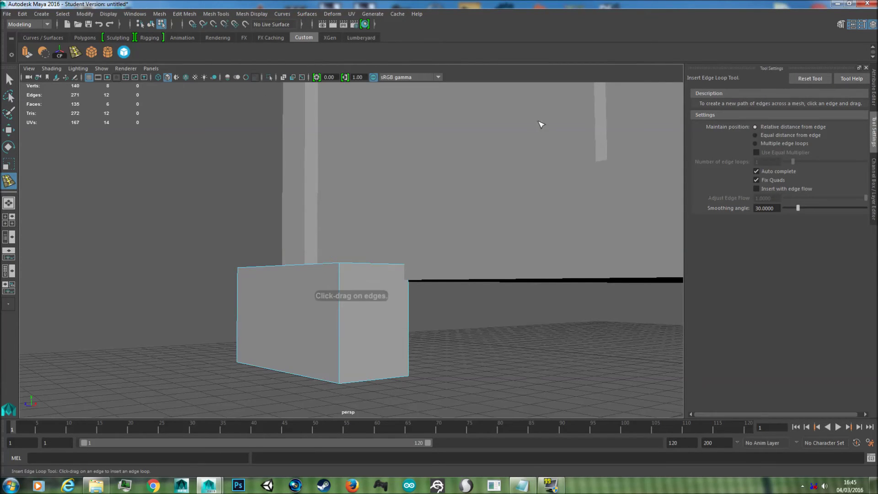
{"action": "left_click", "coordinate": [756, 144]}
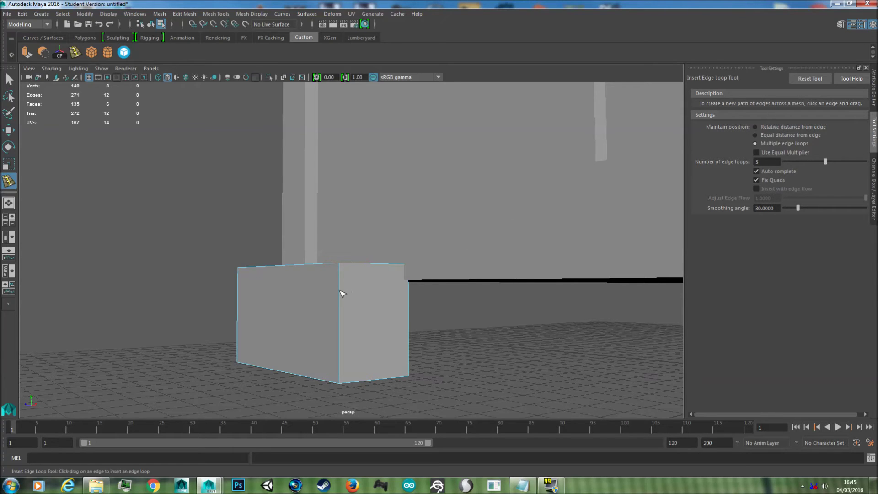
{"action": "left_click_drag", "start_coordinate": [342, 293], "coordinate": [338, 296]}
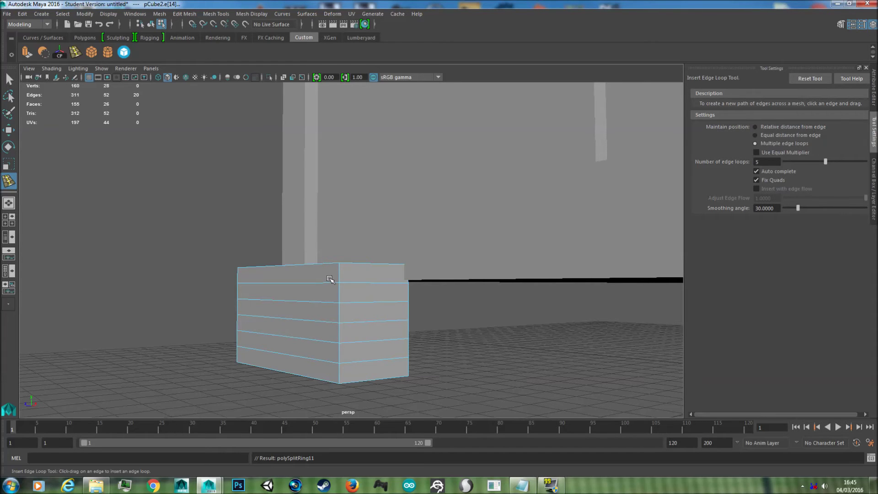
{"action": "key", "text": "w"}
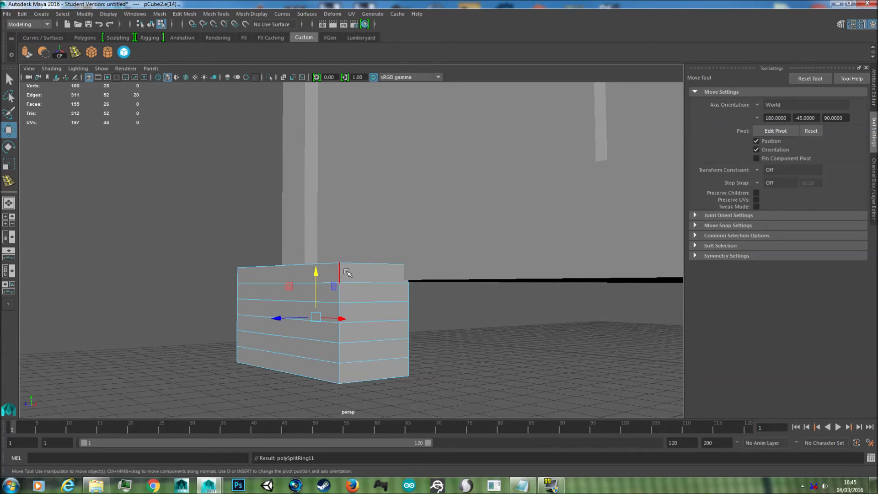
Select the five front faces below the block's top band and extrude them outward by about 0.51.
{"action": "right_click_drag", "start_coordinate": [348, 270], "coordinate": [348, 263]}
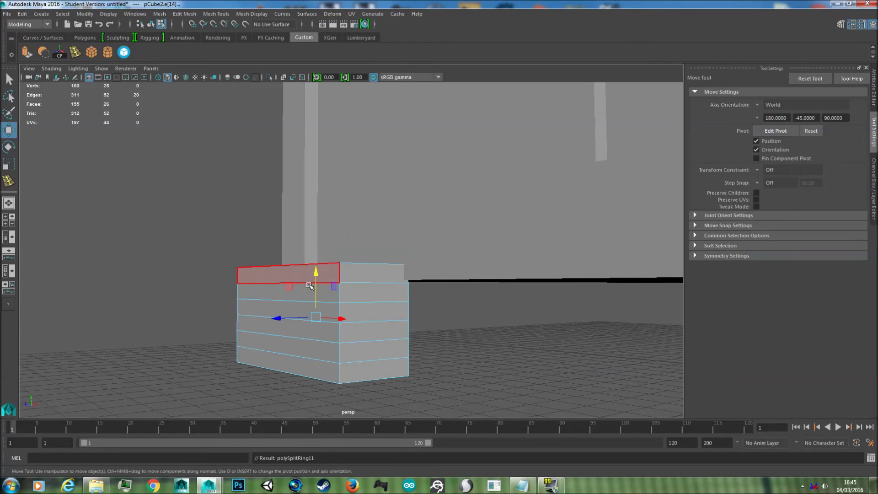
{"action": "left_click", "coordinate": [333, 292]}
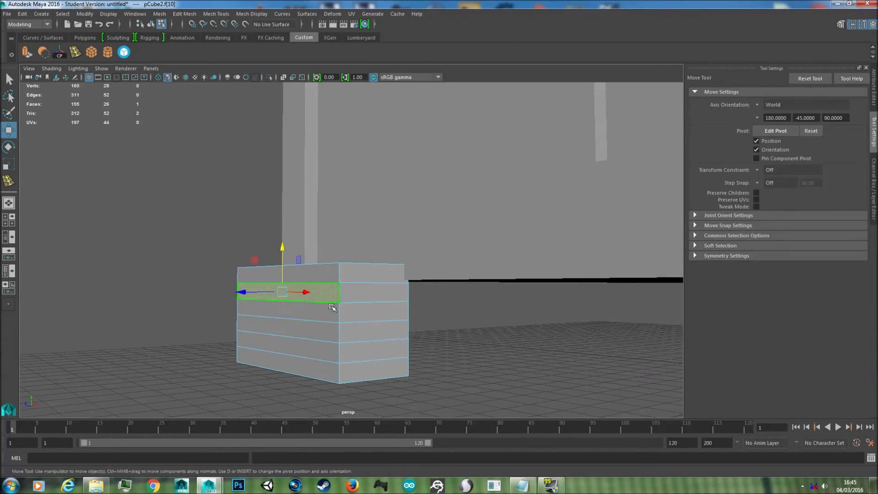
{"action": "left_click", "coordinate": [332, 313], "text": "shift"}
{"action": "left_click", "coordinate": [325, 330], "text": "shift"}
{"action": "left_click", "coordinate": [326, 349], "text": "shift"}
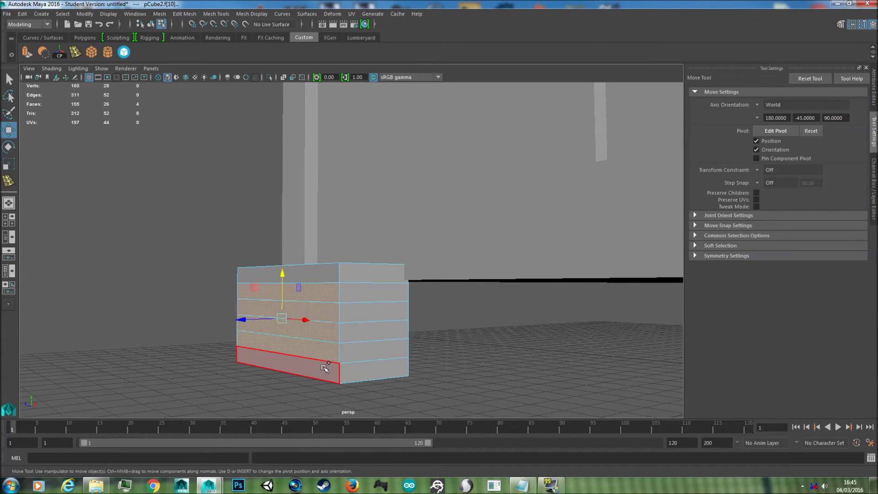
{"action": "left_click", "coordinate": [328, 366], "text": "shift"}
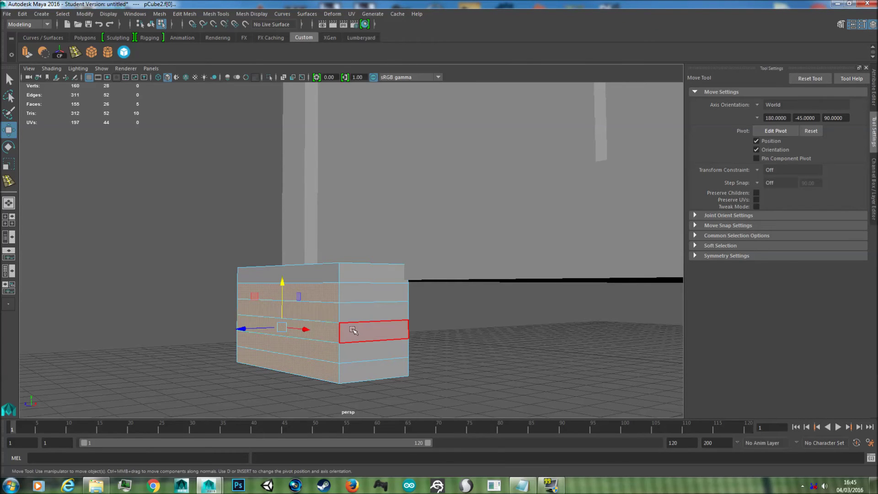
{"action": "mouse_move", "coordinate": [341, 329]}
{"action": "left_mouse_down", "text": "alt"}
{"action": "mouse_move", "coordinate": [320, 338]}
{"action": "mouse_move", "coordinate": [338, 340]}
{"action": "left_mouse_up", "text": "alt"}
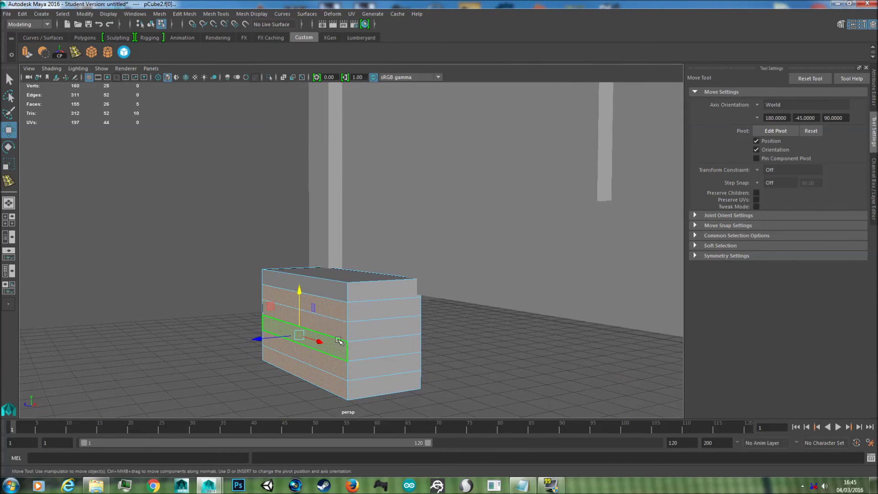
{"action": "key", "text": "ctrl+e"}
{"action": "left_click_drag", "start_coordinate": [279, 373], "coordinate": [315, 337]}
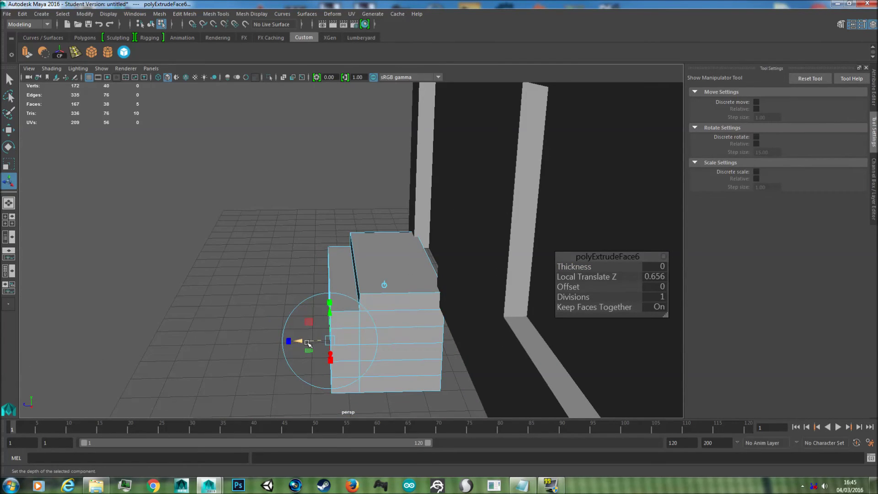
{"action": "left_click_drag", "start_coordinate": [295, 341], "coordinate": [307, 343]}
{"action": "left_click_drag", "start_coordinate": [376, 317], "coordinate": [411, 303], "text": "alt"}
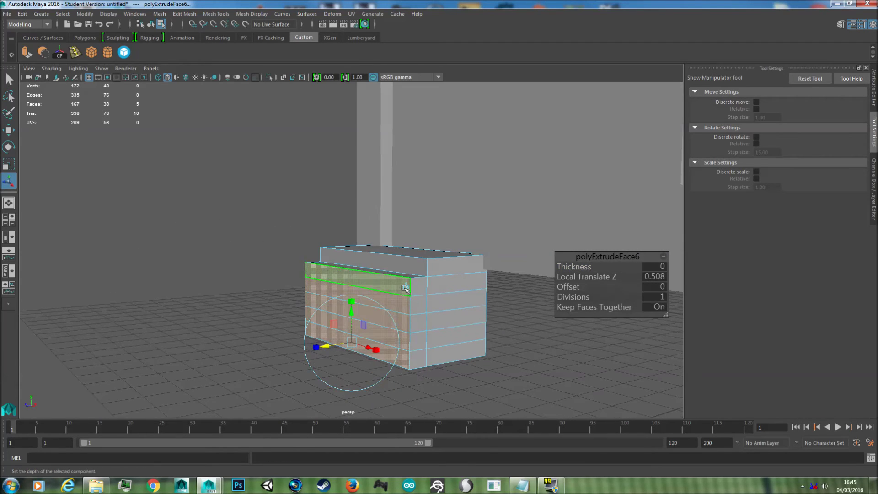
Remove the uppermost face from the selection and extrude the remaining four front faces outward by about 0.57.
{"action": "left_click", "coordinate": [382, 283], "text": "ctrl"}
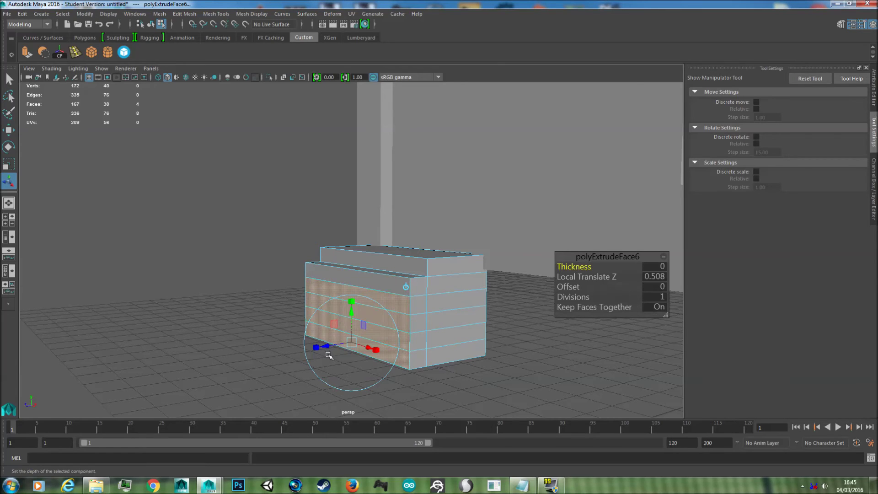
{"action": "key", "text": "ctrl+e"}
{"action": "left_click_drag", "start_coordinate": [333, 346], "coordinate": [313, 339]}
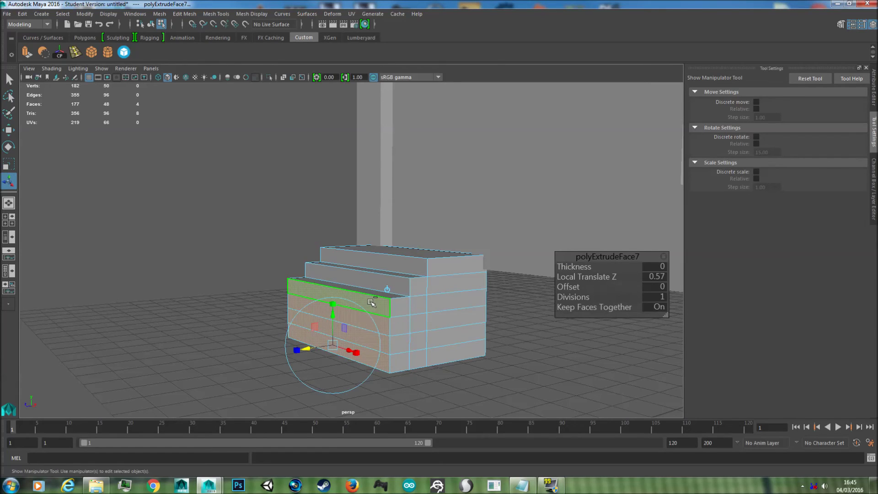
Leave only the three lowest front faces selected and extrude them outward by about 0.5.
{"action": "left_click", "coordinate": [371, 303], "text": "ctrl"}
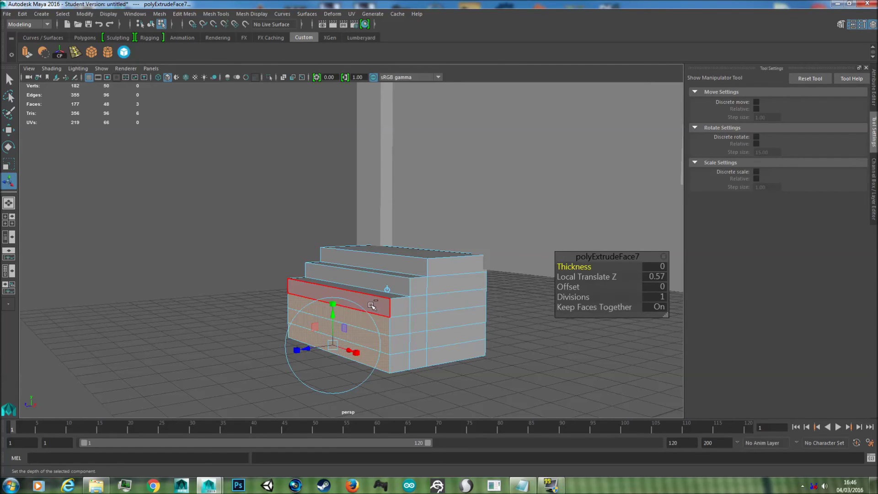
{"action": "key", "text": "ctrl+e"}
{"action": "left_click_drag", "start_coordinate": [308, 348], "coordinate": [290, 347]}
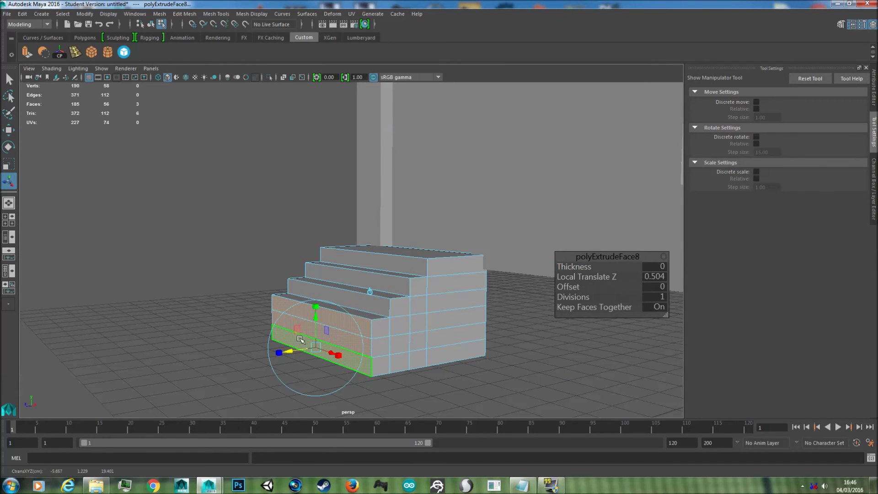
Leave only the two lowest front faces selected and extrude them outward by about 0.53.
{"action": "left_click", "coordinate": [370, 323]}
{"action": "key", "text": "ctrl+e"}
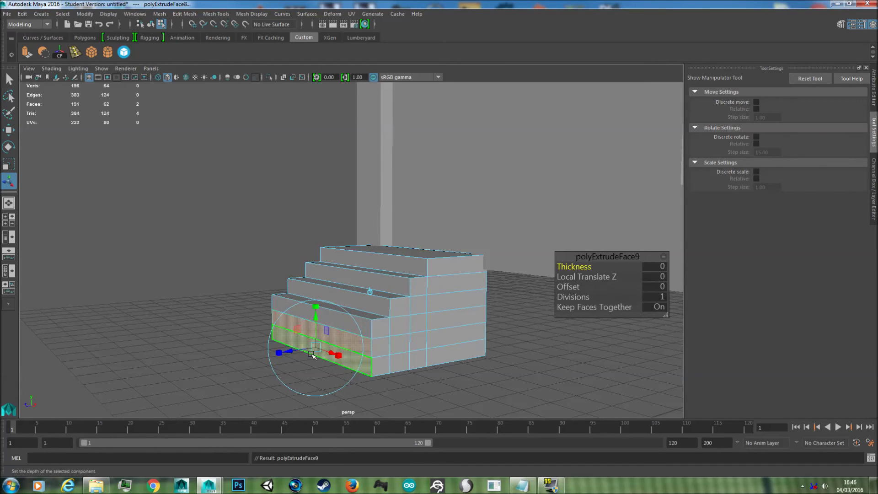
{"action": "left_click_drag", "start_coordinate": [299, 351], "coordinate": [277, 355]}
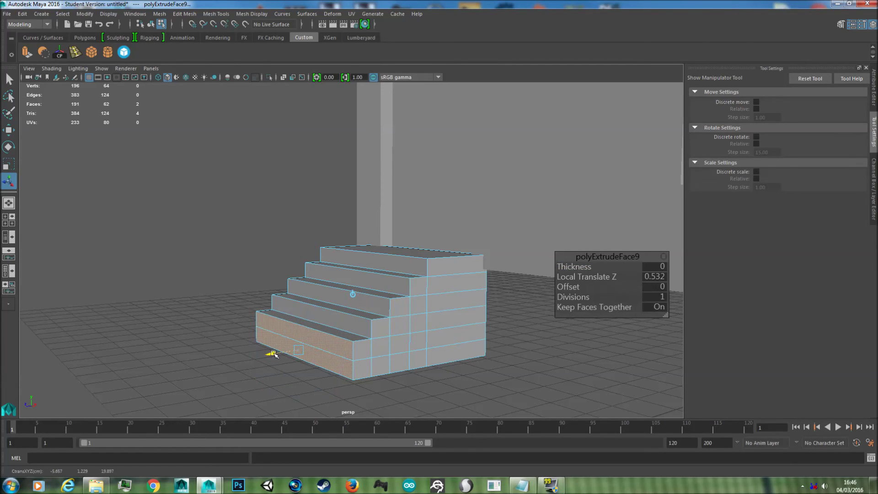
Extrude only the lowest front face outward to form the bottom step.
{"action": "left_click", "coordinate": [351, 351]}
{"action": "key", "text": "ctrl+e"}
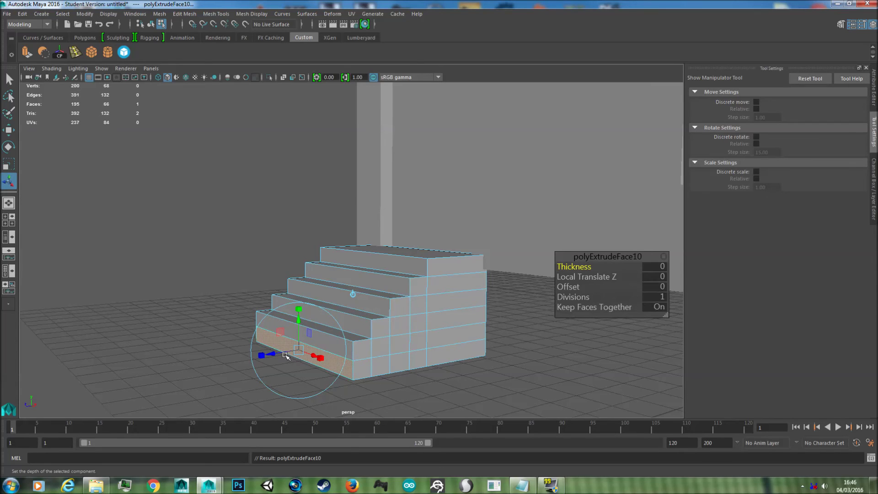
{"action": "left_click_drag", "start_coordinate": [269, 354], "coordinate": [255, 357]}
{"action": "left_click_drag", "start_coordinate": [344, 297], "coordinate": [387, 338], "text": "alt"}
Select all the back faces of the staircase and move them forward so the top step becomes as shallow as the others.
{"action": "right_click_drag", "start_coordinate": [399, 322], "coordinate": [454, 206]}
{"action": "left_click_drag", "start_coordinate": [442, 295], "coordinate": [405, 284], "text": "alt"}
{"action": "mouse_move", "coordinate": [392, 251]}
{"action": "left_mouse_down", "text": "alt"}
{"action": "mouse_move", "coordinate": [398, 267]}
{"action": "mouse_move", "coordinate": [398, 257]}
{"action": "left_mouse_up", "text": "alt"}
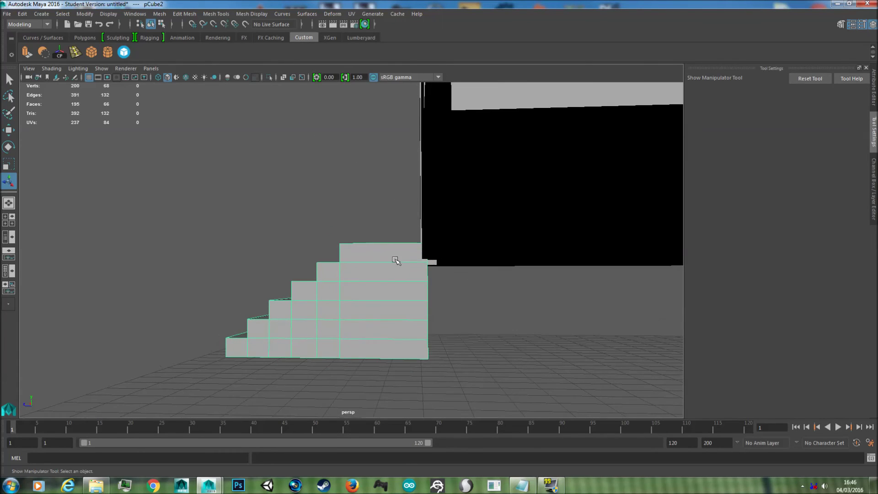
{"action": "right_click_drag", "start_coordinate": [395, 230], "coordinate": [398, 257]}
{"action": "left_click_drag", "start_coordinate": [472, 290], "coordinate": [435, 290], "text": "alt"}
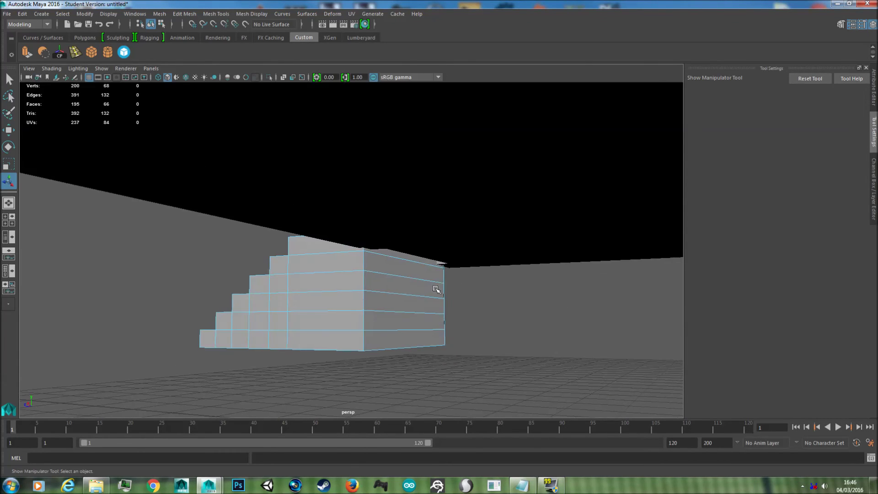
{"action": "left_click", "coordinate": [392, 337]}
{"action": "left_click", "coordinate": [393, 316], "text": "shift"}
{"action": "left_click", "coordinate": [396, 303], "text": "shift"}
{"action": "left_click_drag", "start_coordinate": [341, 302], "coordinate": [398, 273], "text": "alt"}
{"action": "left_click_drag", "start_coordinate": [406, 229], "coordinate": [454, 348]}
{"action": "left_click_drag", "start_coordinate": [348, 203], "coordinate": [377, 397]}
{"action": "key", "text": "w"}
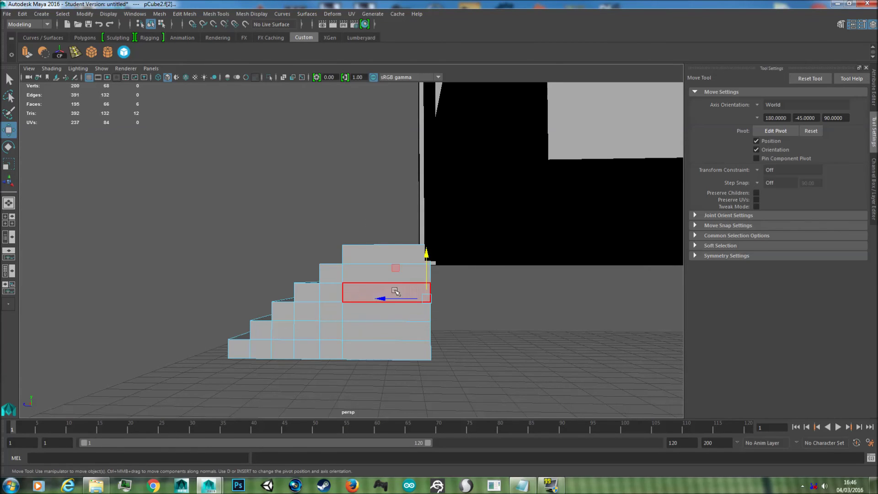
{"action": "left_click_drag", "start_coordinate": [386, 299], "coordinate": [388, 320]}
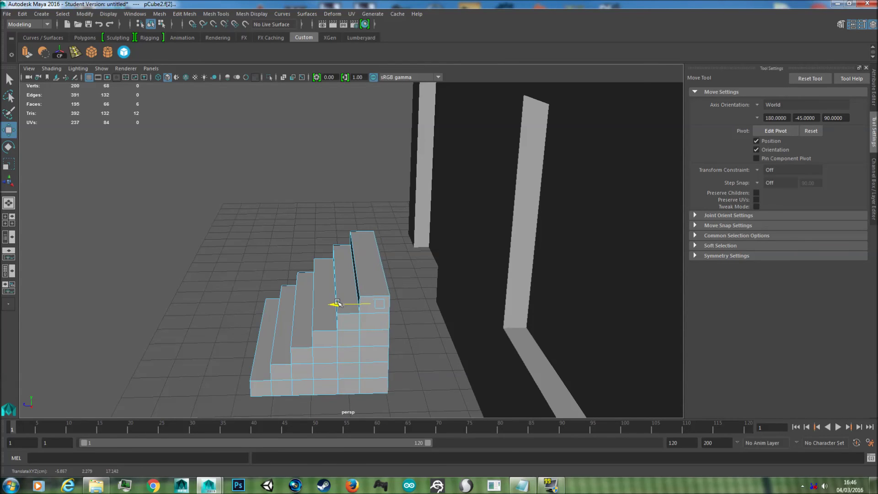
Return to object selection and move the whole staircase back against the house wall below the door.
{"action": "right_click_drag", "start_coordinate": [334, 340], "coordinate": [386, 215]}
{"action": "left_click", "coordinate": [367, 297]}
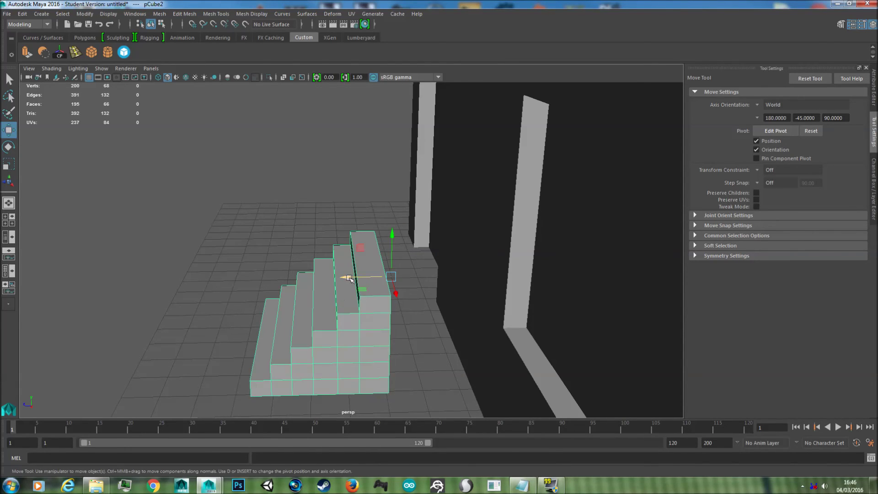
{"action": "left_click_drag", "start_coordinate": [350, 276], "coordinate": [425, 297]}
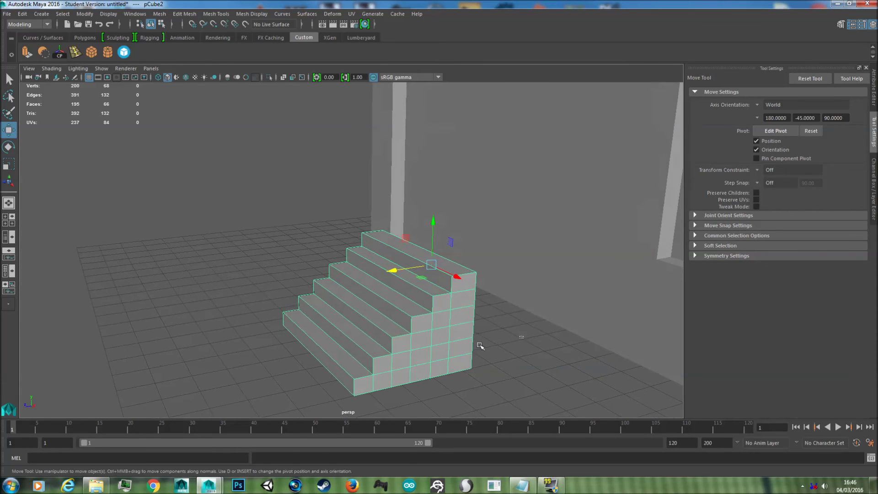
{"action": "left_click", "coordinate": [478, 345]}
Select only the house's bottom faces and move them down to the ground, level with the base of the steps.
{"action": "left_click_drag", "start_coordinate": [480, 345], "coordinate": [570, 345], "text": "alt"}
{"action": "scroll", "coordinate": [490, 333], "scroll_direction": "down", "scroll_amount": 5}
{"action": "scroll", "coordinate": [434, 306], "scroll_direction": "down", "scroll_amount": 1}
{"action": "left_click_drag", "start_coordinate": [435, 306], "coordinate": [482, 256], "text": "alt"}
{"action": "left_click", "coordinate": [555, 263]}
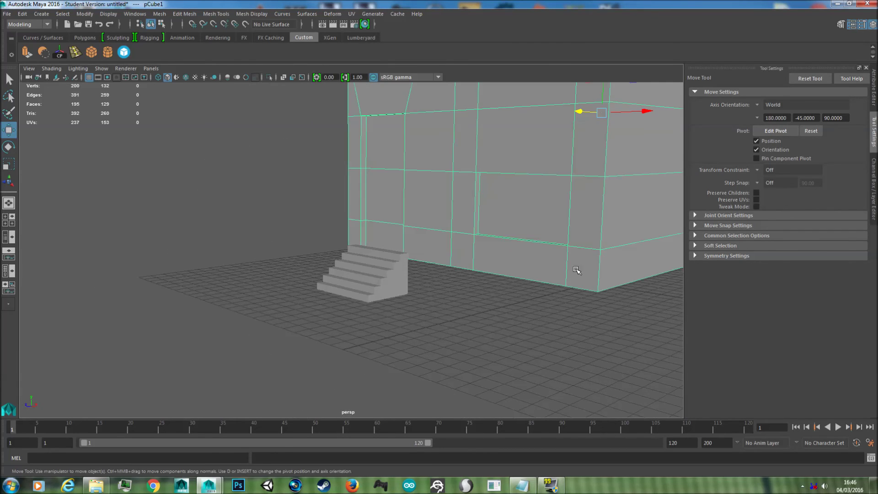
{"action": "middle_click_drag", "start_coordinate": [576, 271], "coordinate": [450, 226], "text": "alt"}
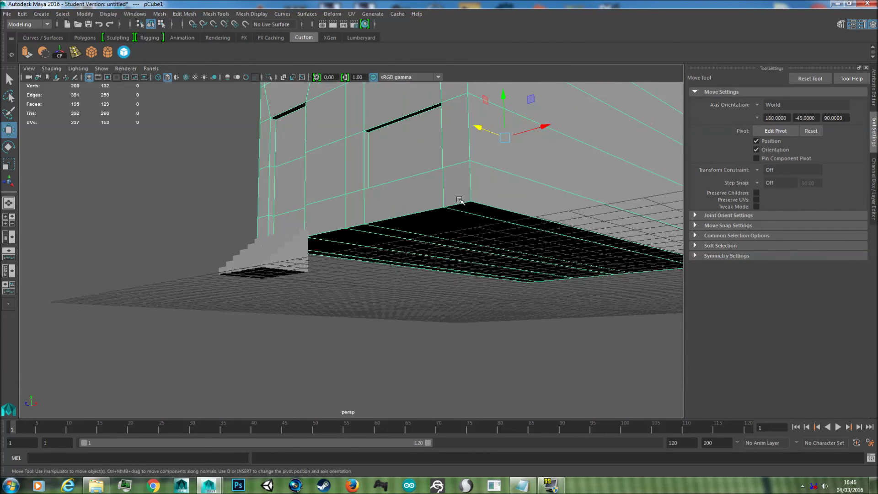
{"action": "right_click_drag", "start_coordinate": [459, 200], "coordinate": [457, 228]}
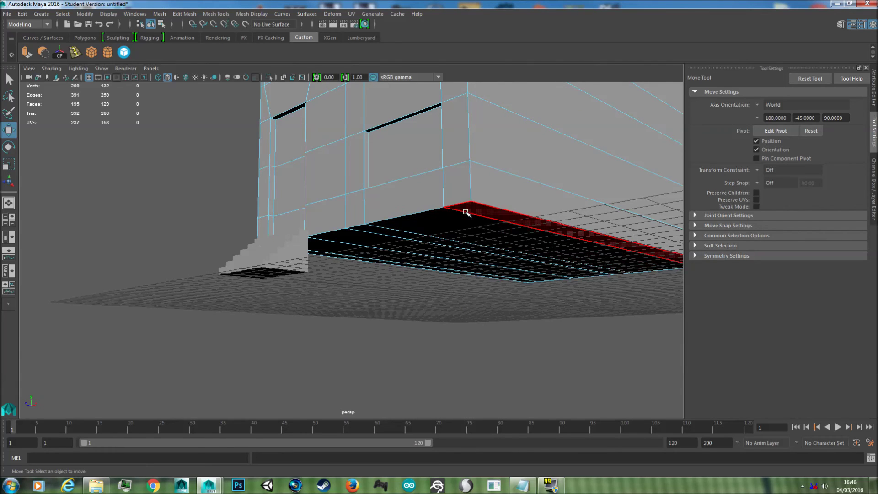
{"action": "left_click", "coordinate": [456, 223]}
{"action": "left_click", "coordinate": [456, 223], "text": "shift"}
{"action": "left_click", "coordinate": [402, 236], "text": "shift"}
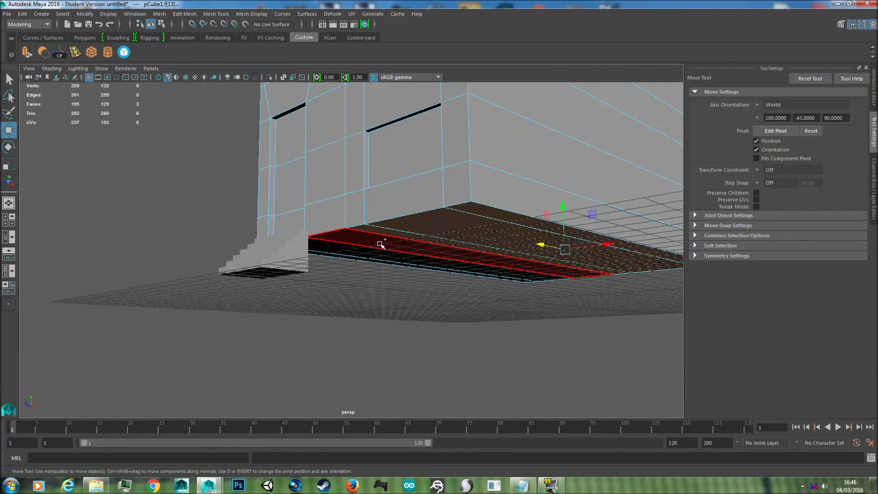
{"action": "left_click", "coordinate": [380, 244], "text": "shift"}
{"action": "left_click", "coordinate": [360, 251], "text": "shift"}
{"action": "left_click_drag", "start_coordinate": [590, 271], "coordinate": [106, 336], "text": "alt"}
{"action": "left_click_drag", "start_coordinate": [350, 217], "coordinate": [149, 216]}
{"action": "left_click_drag", "start_coordinate": [558, 216], "coordinate": [583, 226], "text": "alt"}
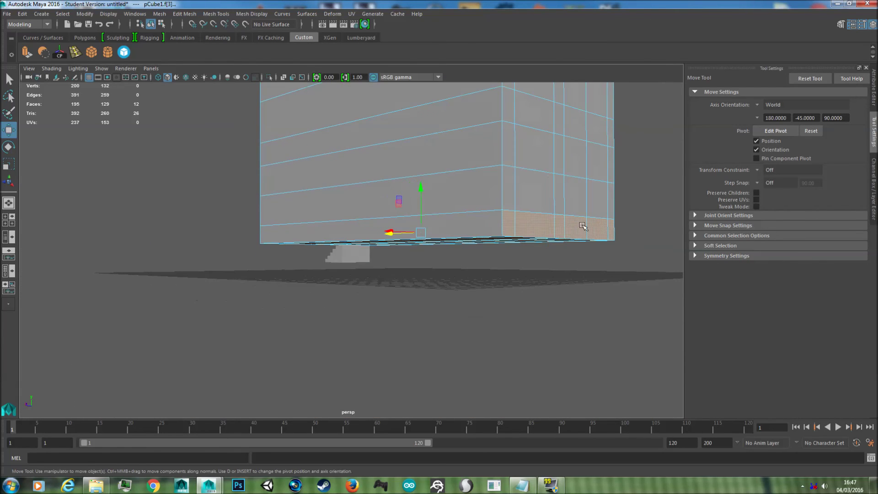
{"action": "left_click_drag", "start_coordinate": [643, 204], "coordinate": [410, 216], "text": "ctrl"}
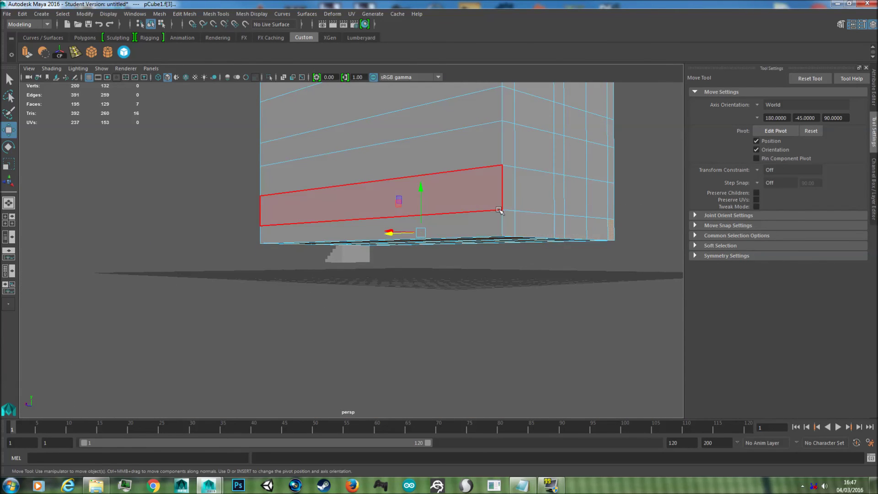
{"action": "left_click_drag", "start_coordinate": [642, 207], "coordinate": [446, 226], "text": "ctrl"}
{"action": "left_click_drag", "start_coordinate": [592, 227], "coordinate": [424, 250], "text": "alt"}
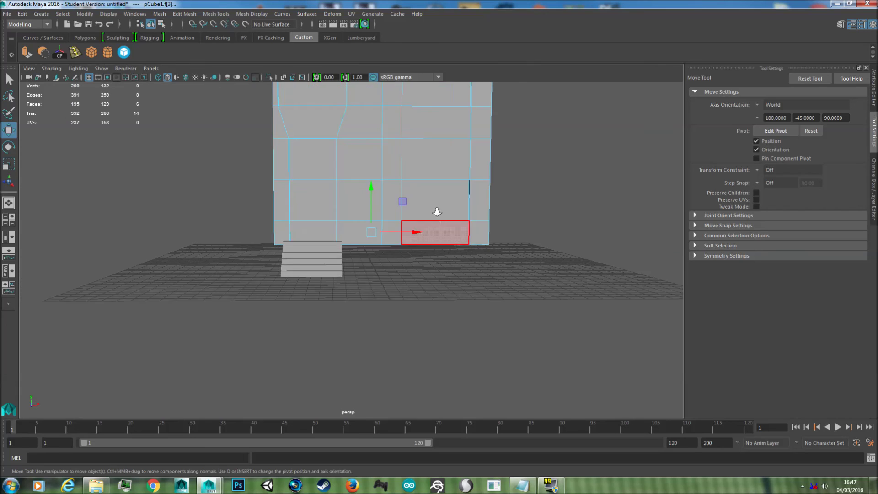
{"action": "right_click_drag", "start_coordinate": [437, 211], "coordinate": [433, 208], "text": "alt"}
{"action": "middle_click_drag", "start_coordinate": [432, 208], "coordinate": [402, 211], "text": "alt"}
{"action": "left_click_drag", "start_coordinate": [357, 193], "coordinate": [357, 207]}
{"action": "key", "text": "ctrl+z"}
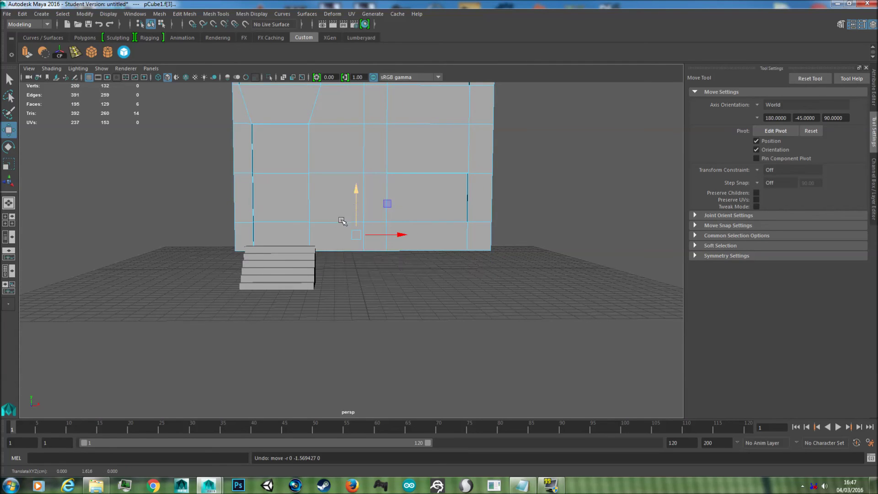
{"action": "left_click_drag", "start_coordinate": [358, 190], "coordinate": [364, 225]}
{"action": "right_click_drag", "start_coordinate": [407, 199], "coordinate": [448, 183]}
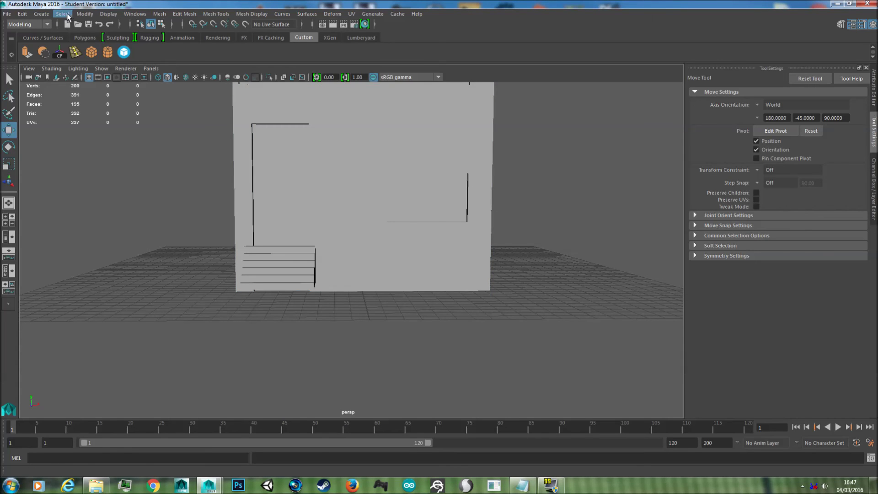
Create a polygon plane and scale it up uniformly into a large ground surface extending far beyond the house and grid.
{"action": "left_click", "coordinate": [42, 17]}
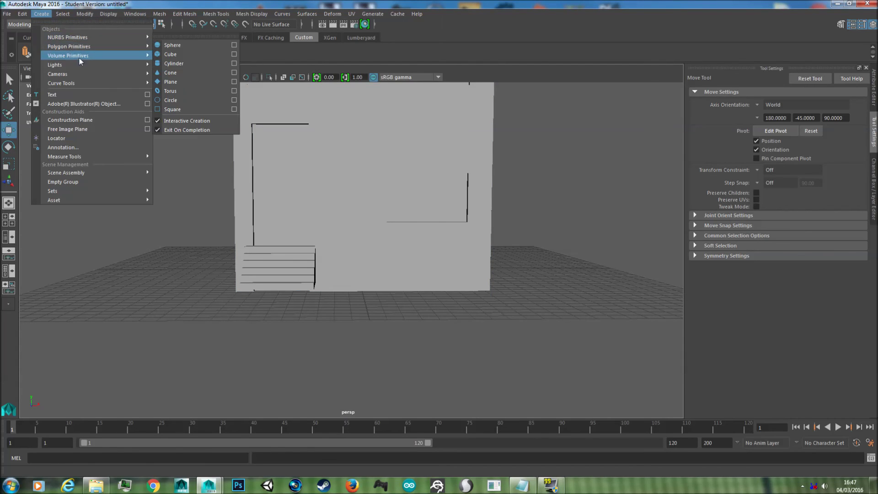
{"action": "mouse_move", "coordinate": [97, 45]}
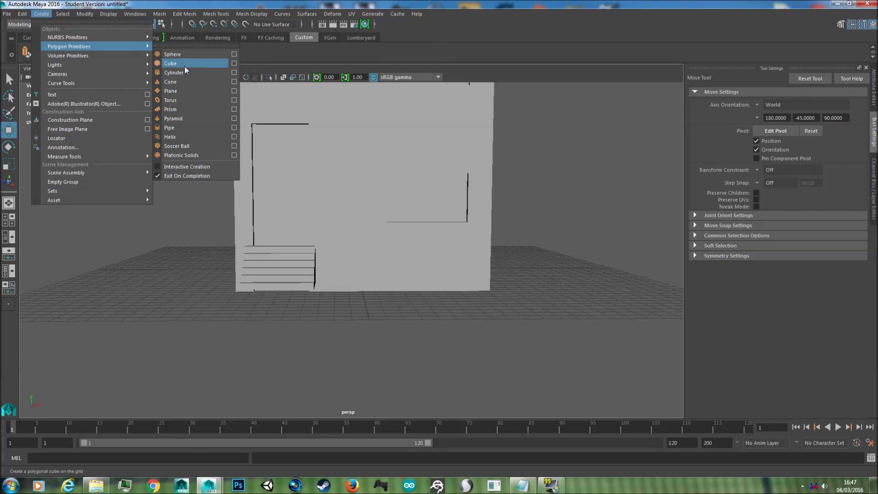
{"action": "left_click", "coordinate": [177, 91]}
{"action": "key", "text": "r"}
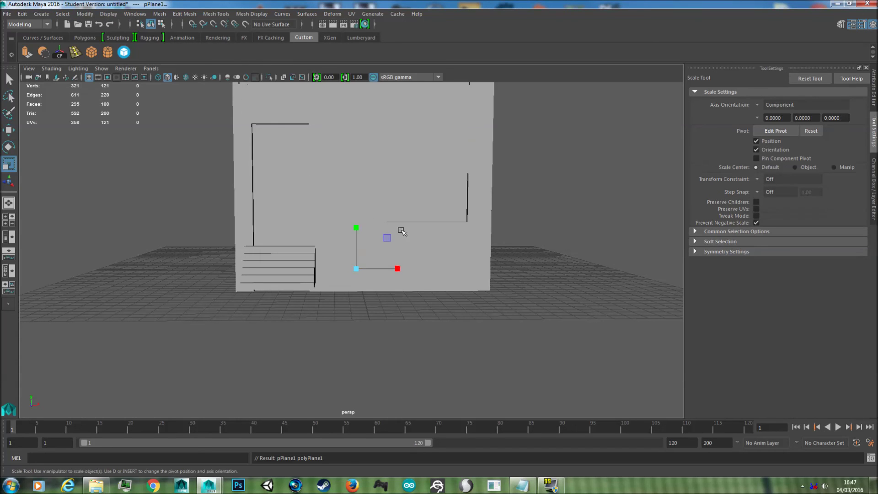
{"action": "left_click_drag", "start_coordinate": [403, 232], "coordinate": [450, 267], "text": "alt"}
{"action": "right_click_drag", "start_coordinate": [450, 267], "coordinate": [411, 229], "text": "alt"}
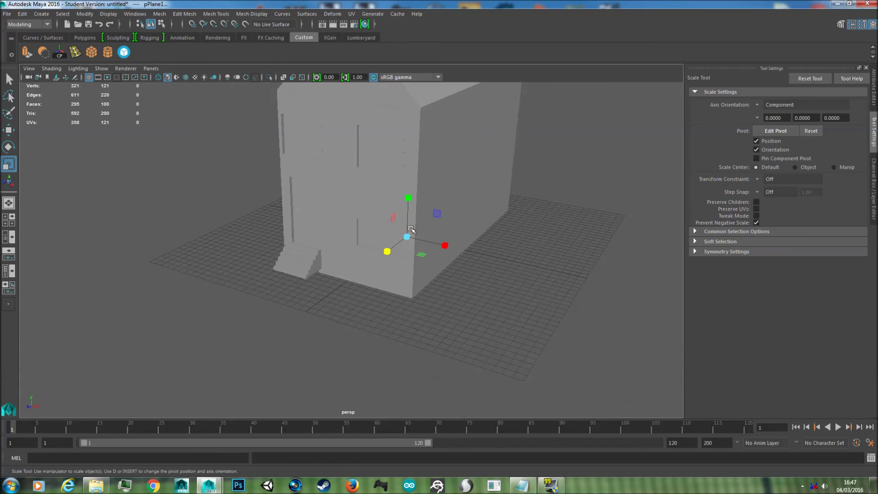
{"action": "left_click_drag", "start_coordinate": [407, 237], "coordinate": [476, 225]}
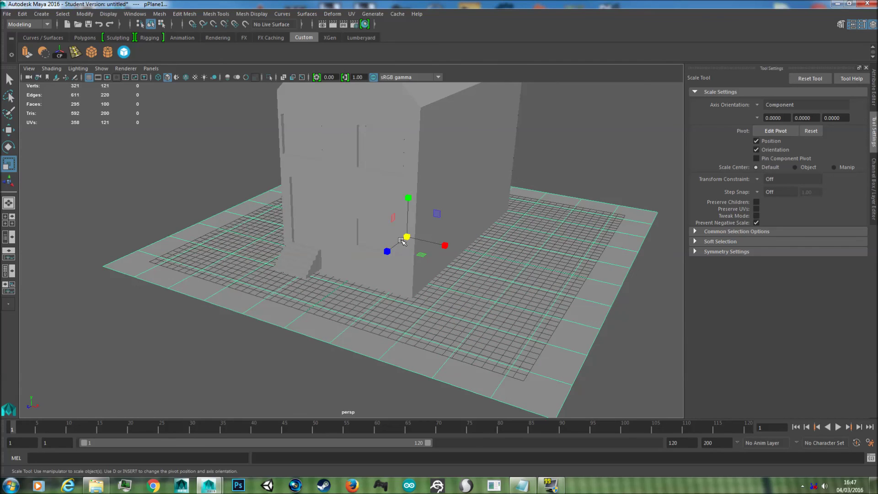
{"action": "left_click_drag", "start_coordinate": [402, 240], "coordinate": [520, 147]}
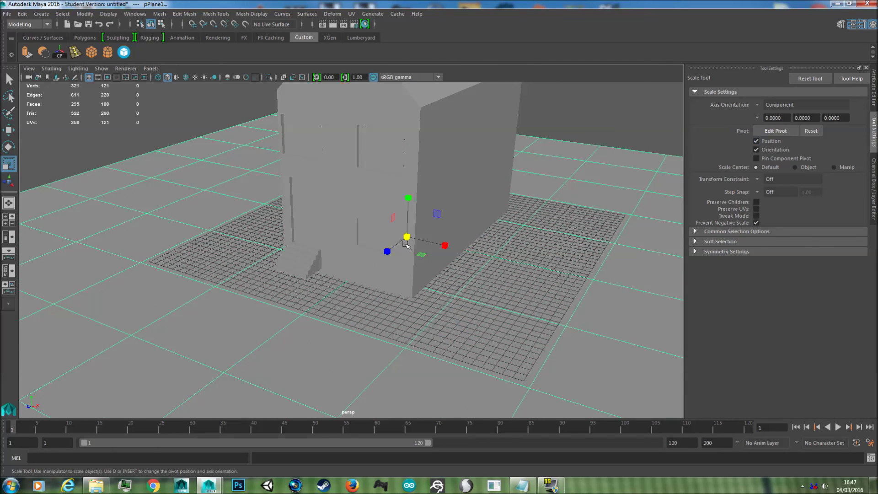
Raise the ground plane slightly so it meets the base of the house and staircase.
{"action": "left_click_drag", "start_coordinate": [410, 238], "coordinate": [398, 259], "text": "alt"}
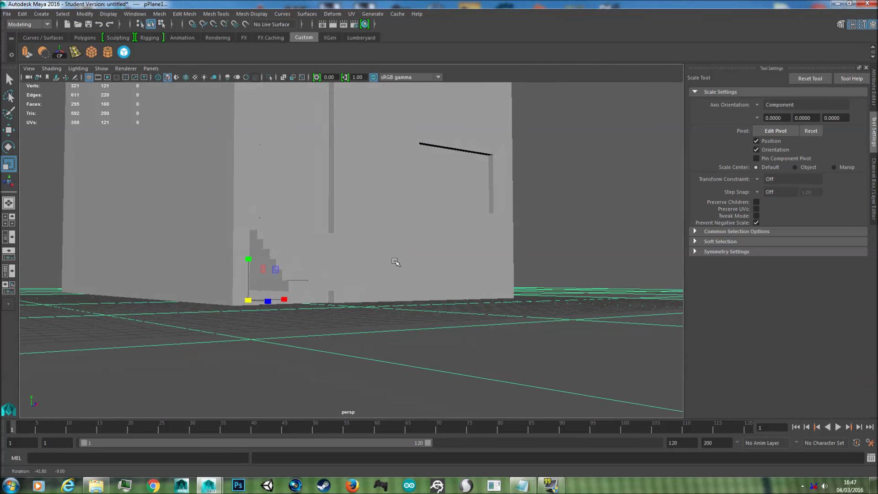
{"action": "key", "text": "w"}
{"action": "left_click_drag", "start_coordinate": [248, 257], "coordinate": [250, 243]}
{"action": "left_click_drag", "start_coordinate": [309, 265], "coordinate": [424, 248], "text": "alt"}
{"action": "right_click_drag", "start_coordinate": [424, 248], "coordinate": [338, 245], "text": "alt"}
{"action": "left_click_drag", "start_coordinate": [338, 246], "coordinate": [362, 275], "text": "alt"}
Select the house, render the current frame from a low view of its front corner, and close the render window.
{"action": "left_click", "coordinate": [452, 271]}
{"action": "left_click_drag", "start_coordinate": [478, 276], "coordinate": [459, 259], "text": "alt"}
{"action": "middle_click_drag", "start_coordinate": [458, 259], "coordinate": [465, 263], "text": "alt"}
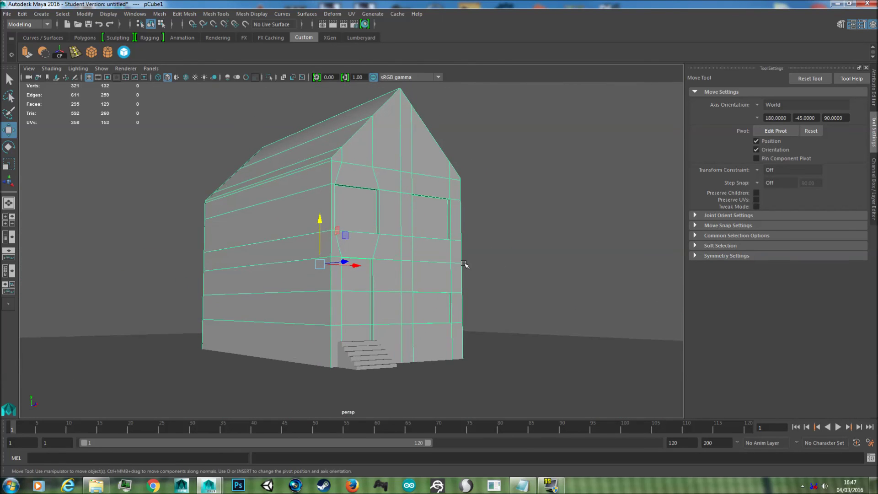
{"action": "left_click_drag", "start_coordinate": [465, 263], "coordinate": [464, 257], "text": "alt"}
{"action": "right_click_drag", "start_coordinate": [464, 258], "coordinate": [469, 264], "text": "alt"}
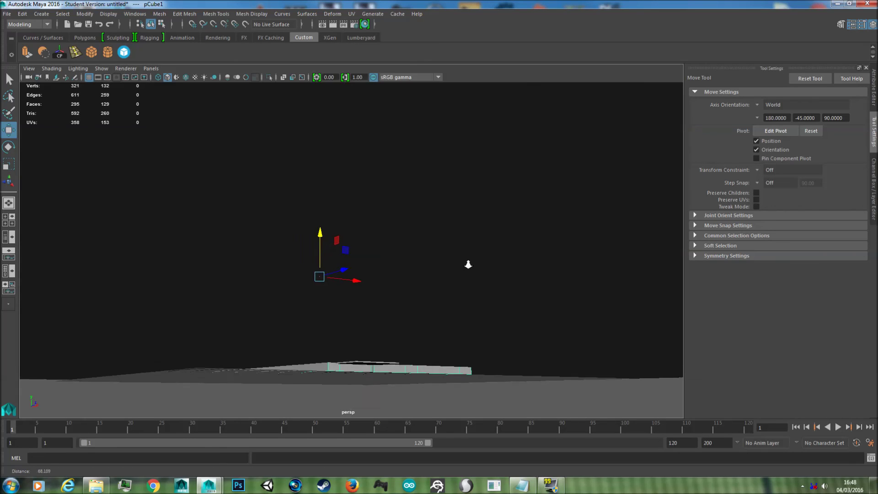
{"action": "left_click_drag", "start_coordinate": [468, 264], "coordinate": [482, 276], "text": "alt"}
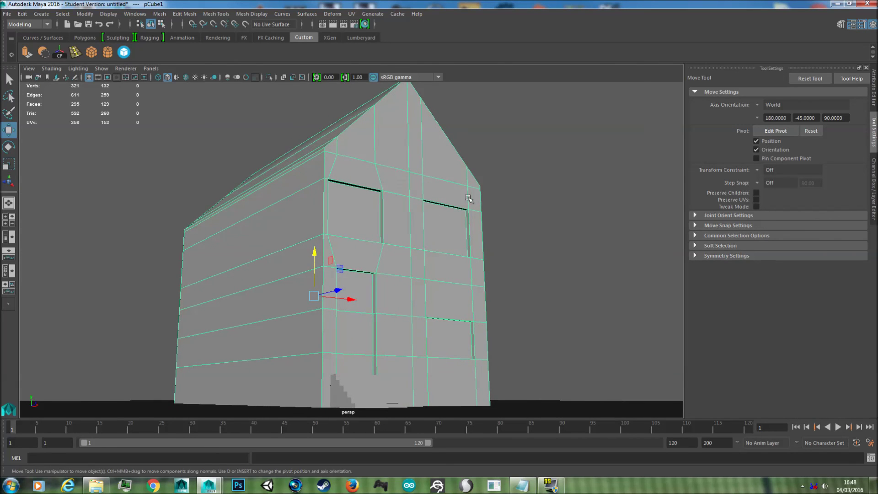
{"action": "left_click_drag", "start_coordinate": [469, 199], "coordinate": [470, 206], "text": "alt"}
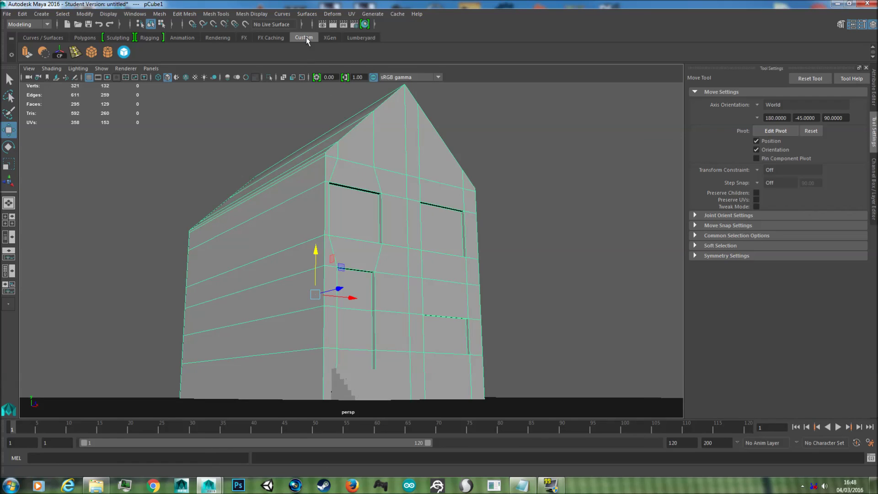
{"action": "left_click", "coordinate": [332, 25]}
{"action": "left_click_drag", "start_coordinate": [227, 10], "coordinate": [239, 19]}
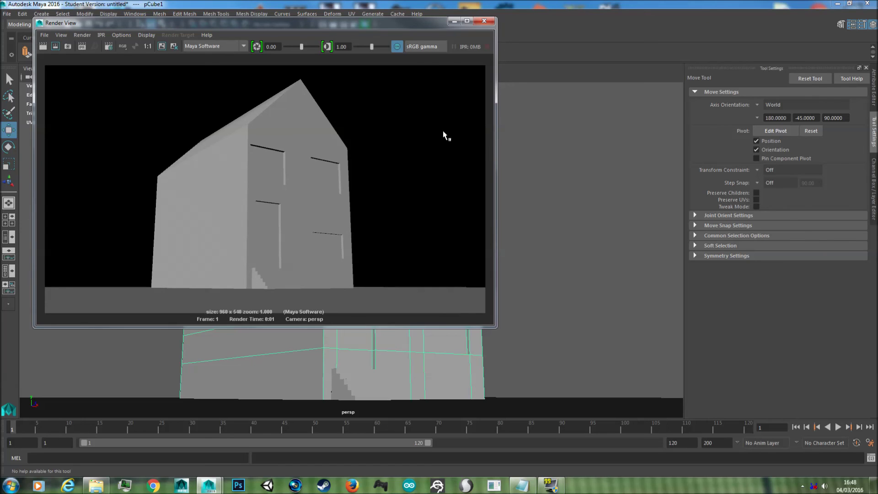
{"action": "left_click", "coordinate": [485, 21]}
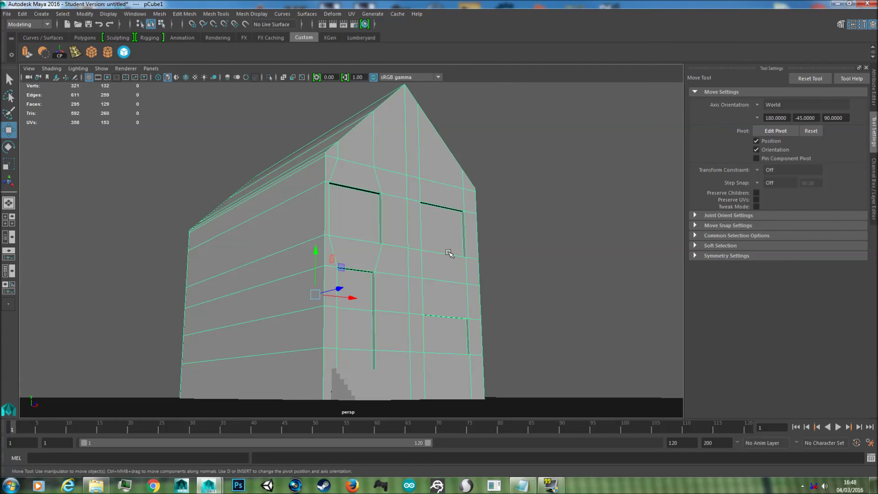